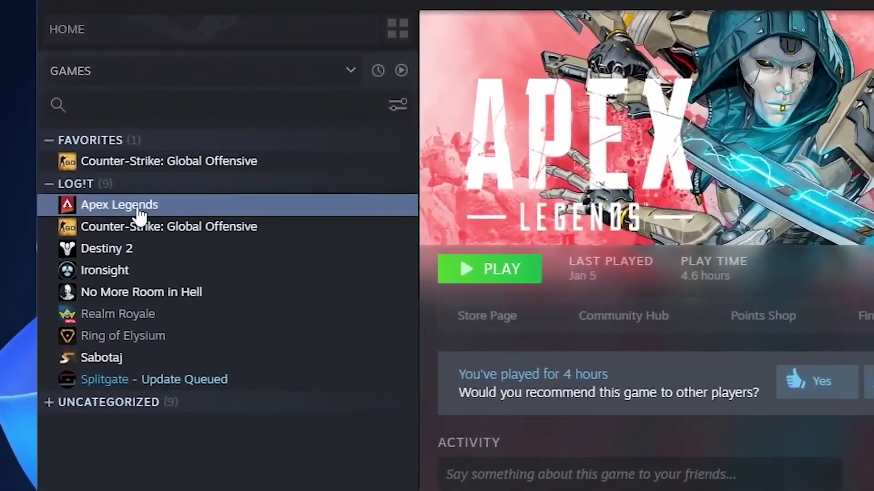
# - Open the Apex Legends Properties from its Library context menu
pyautogui.rightClick(140, 210)
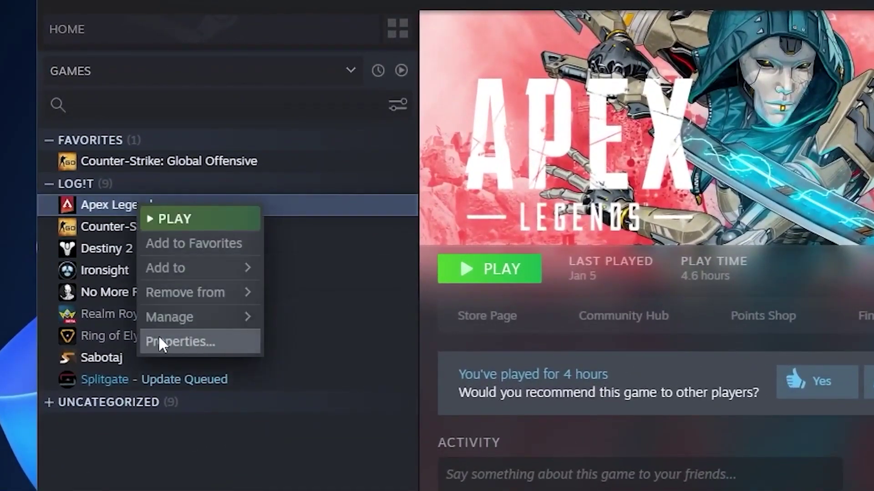
pyautogui.click(171, 338)
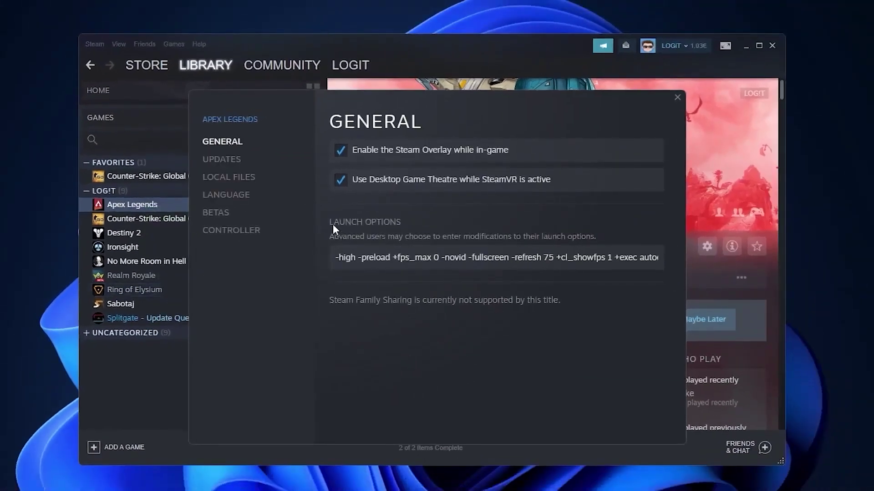
pyautogui.moveTo(335, 257)
pyautogui.mouseDown()
pyautogui.moveTo(403, 264)
pyautogui.moveTo(279, 262)
pyautogui.mouseUp()
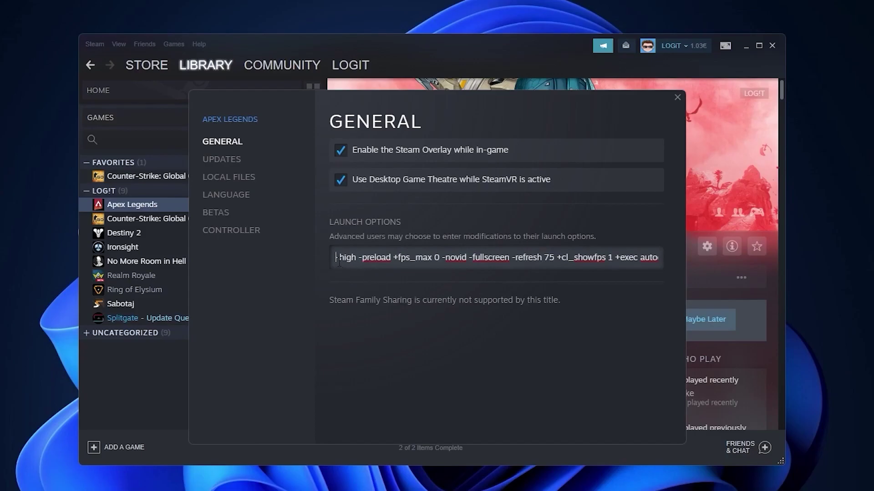
pyautogui.moveTo(335, 257); pyautogui.dragTo(356, 258)
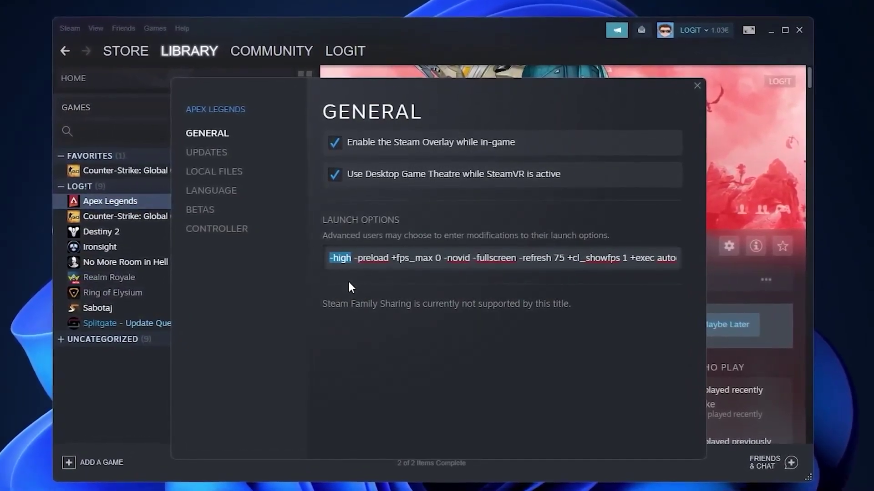
pyautogui.moveTo(354, 258); pyautogui.dragTo(391, 258)
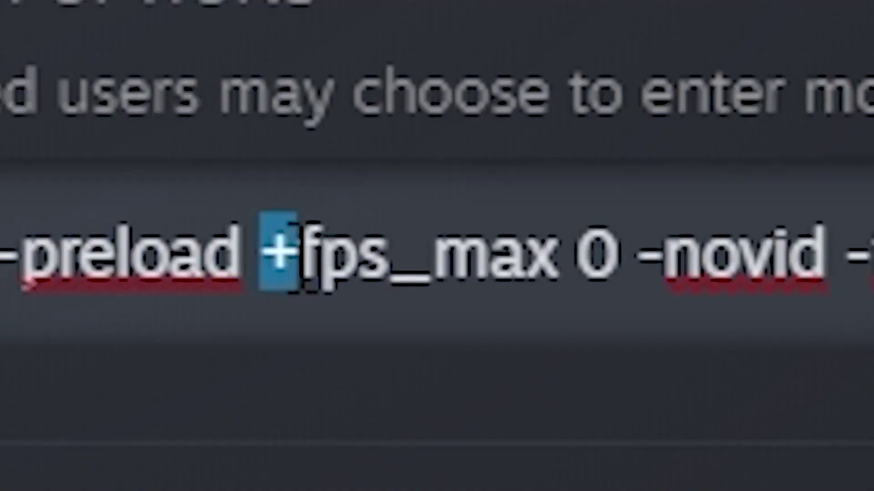
pyautogui.moveTo(391, 257); pyautogui.dragTo(417, 257)
pyautogui.moveTo(502, 252); pyautogui.dragTo(618, 253)
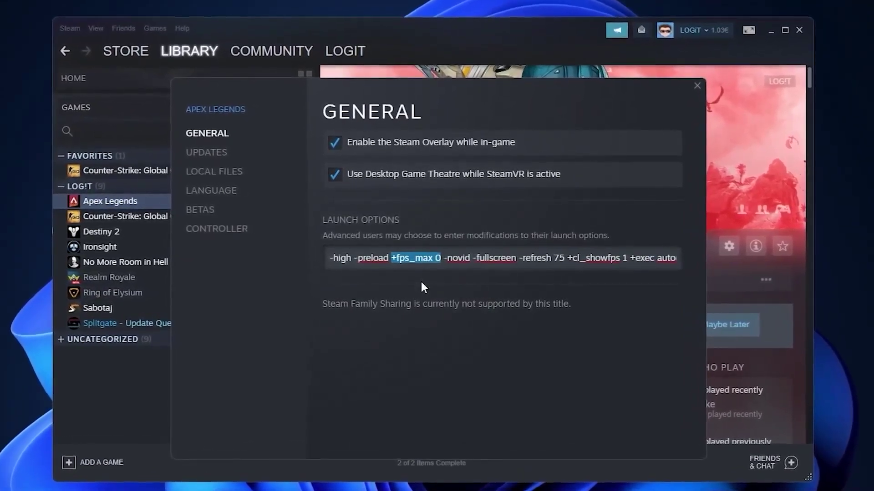
pyautogui.moveTo(444, 258); pyautogui.dragTo(470, 258)
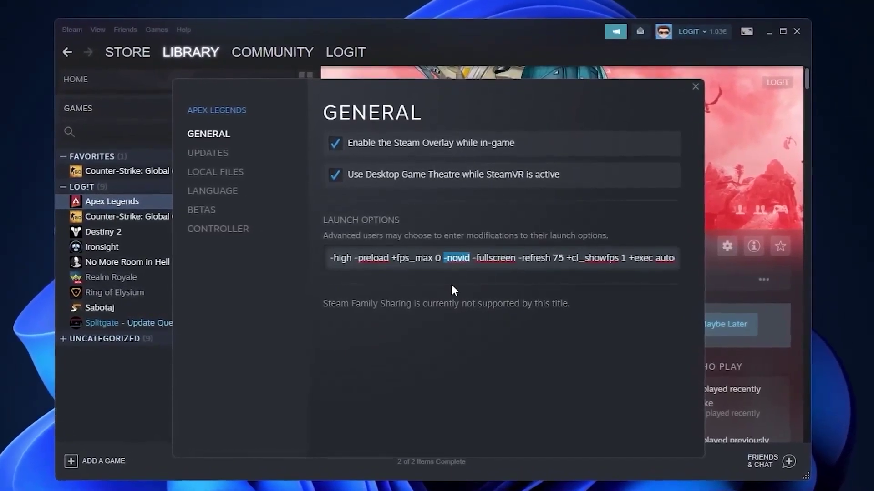
pyautogui.moveTo(471, 258); pyautogui.dragTo(514, 257)
pyautogui.moveTo(589, 255); pyautogui.dragTo(617, 256)
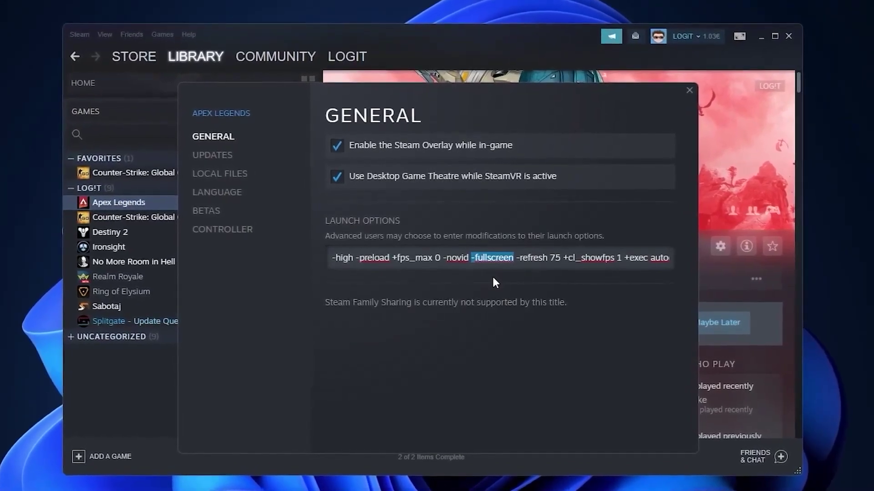
pyautogui.moveTo(519, 257); pyautogui.dragTo(564, 257)
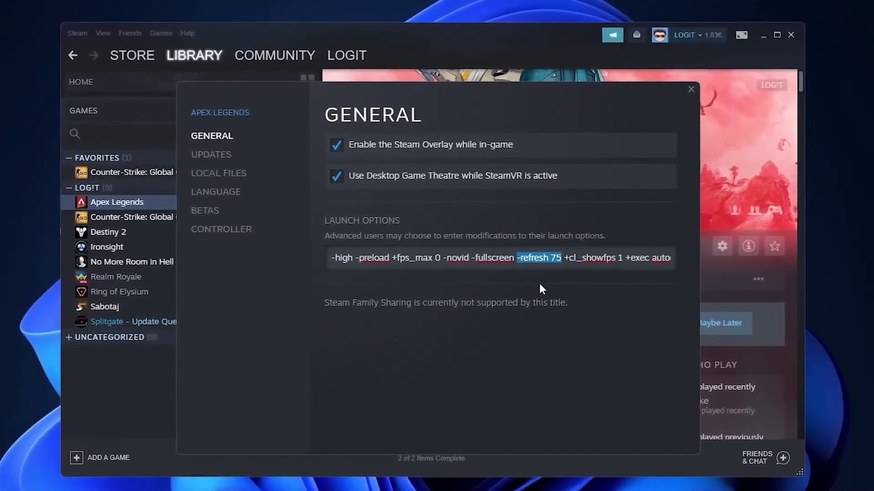
pyautogui.moveTo(567, 257); pyautogui.dragTo(625, 257)
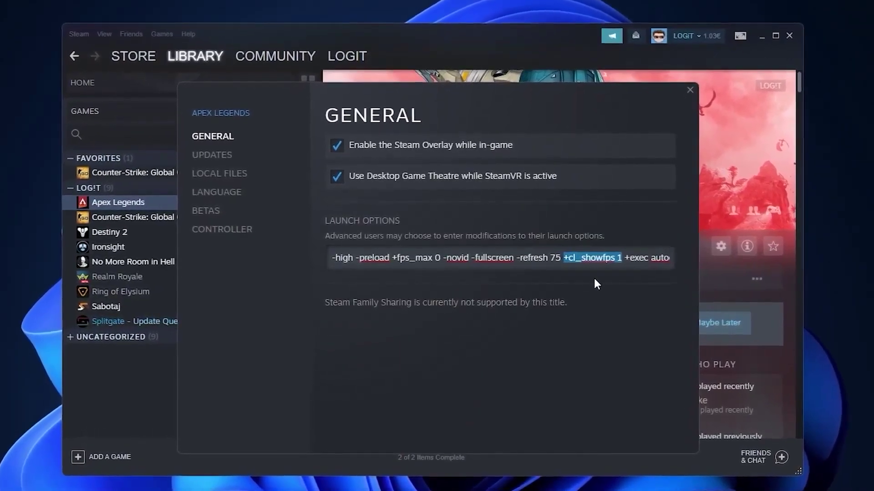
pyautogui.moveTo(629, 257); pyautogui.dragTo(675, 258)
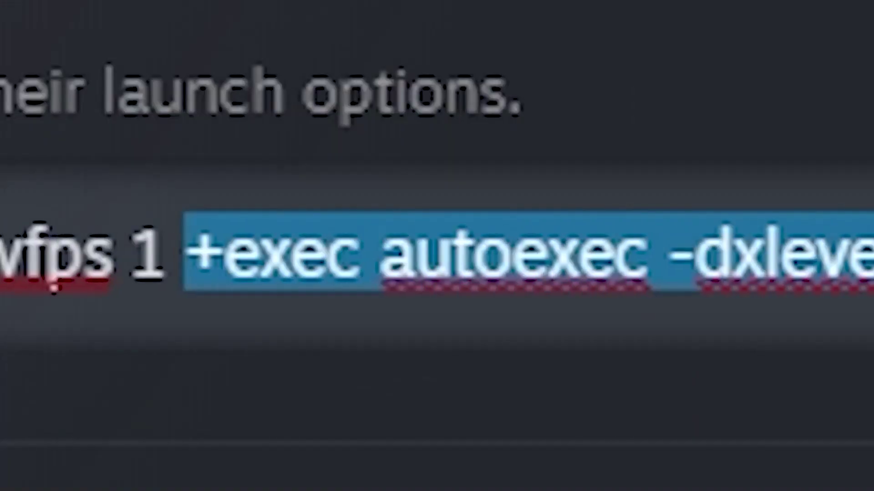
pyautogui.moveTo(820, 257); pyautogui.dragTo(652, 258)
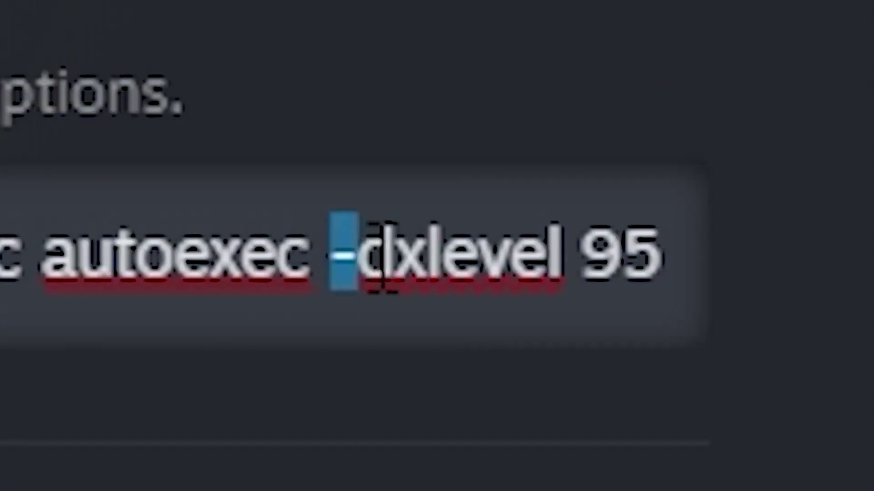
pyautogui.moveTo(628, 257); pyautogui.dragTo(674, 257)
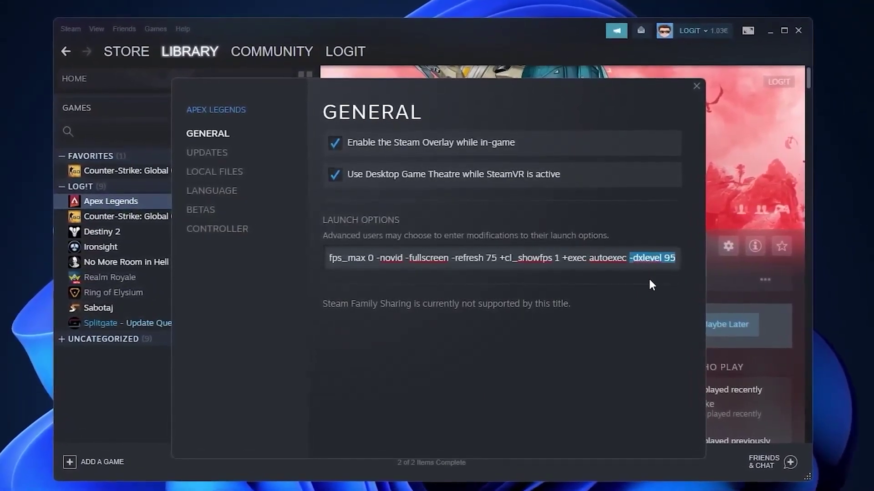
pyautogui.press('End')
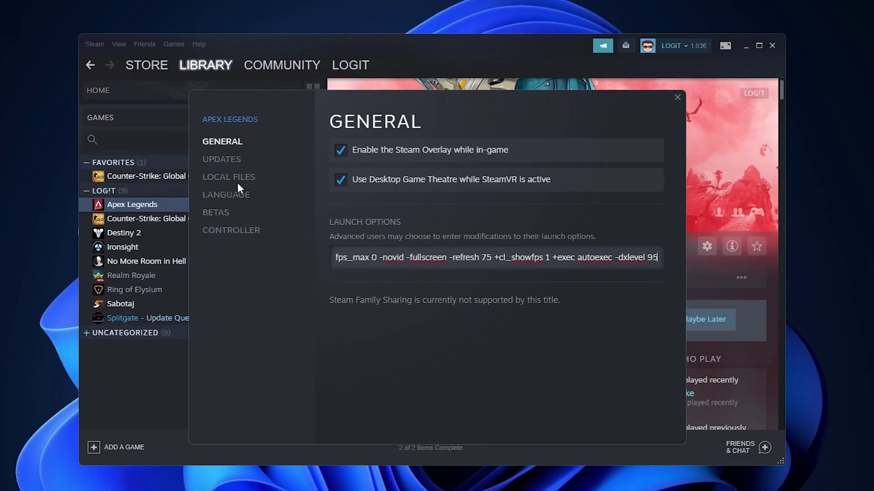
# - Browse the Apex Legends local files, close Properties and minimize Steam to show the install folder
pyautogui.click(228, 178)
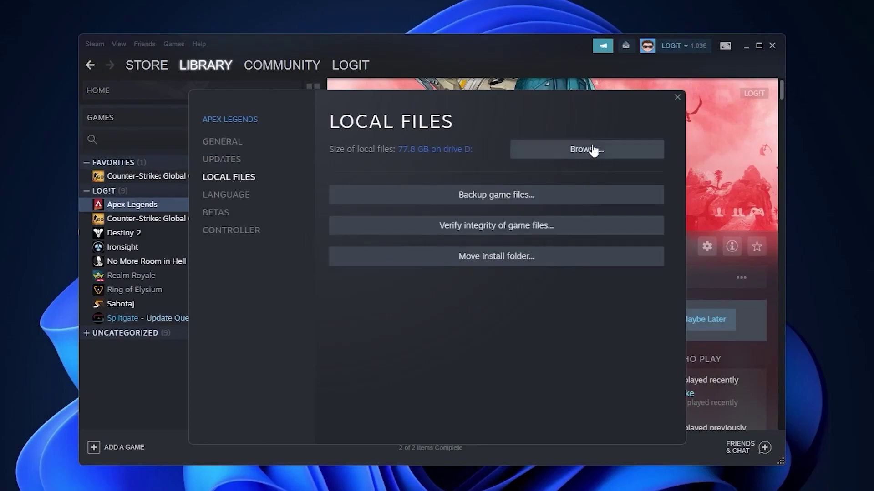
pyautogui.click(588, 152)
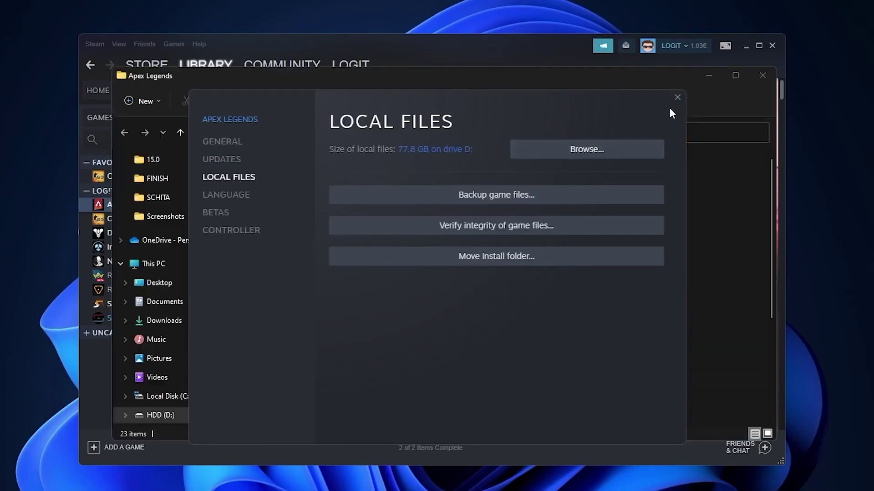
pyautogui.click(678, 97)
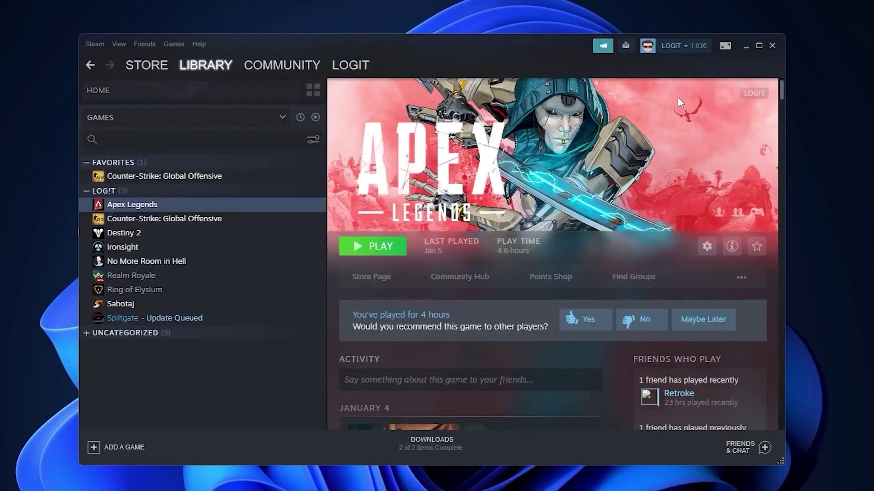
pyautogui.click(747, 46)
pyautogui.scroll(-3, 330, 289)
# - Open the r5apex executable's Properties on the Compatibility page
pyautogui.click(290, 382)
pyautogui.rightClick(245, 380)
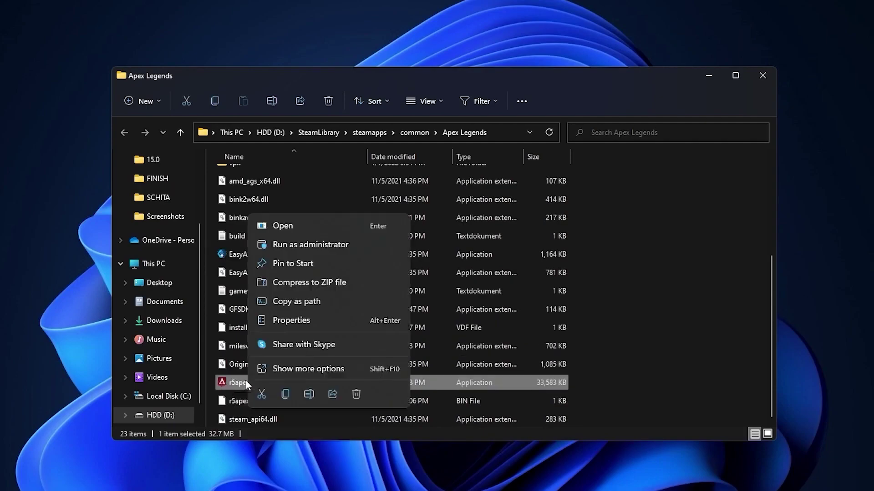
pyautogui.click(315, 365)
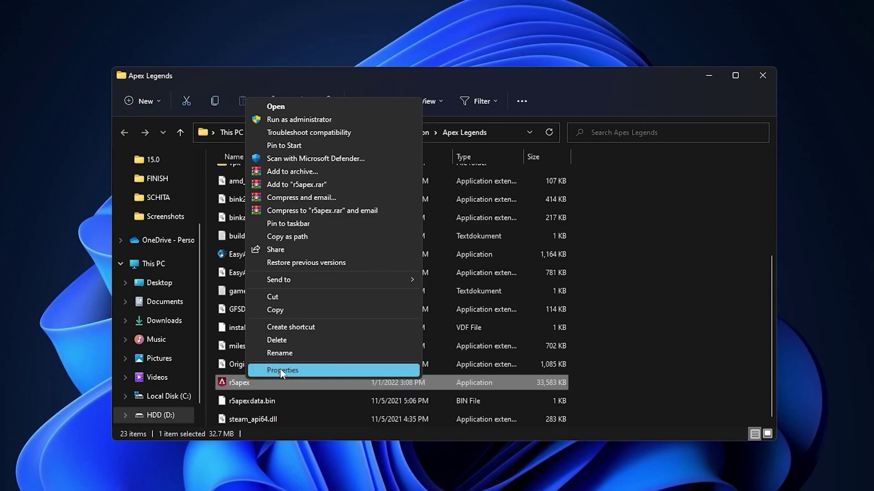
pyautogui.click(279, 370)
pyautogui.click(354, 195)
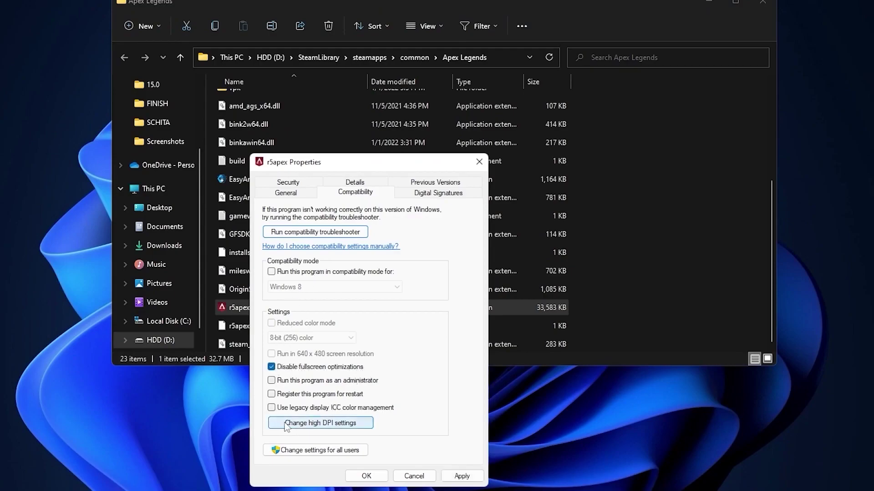
# - Disable fullscreen optimizations, override high DPI scaling with Application, and apply the changes
pyautogui.click(329, 423)
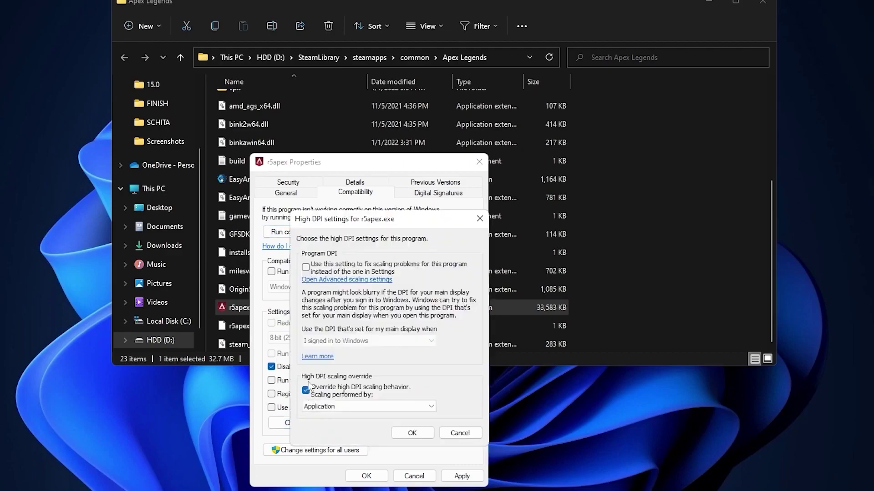
pyautogui.click(413, 433)
pyautogui.click(463, 476)
# - Close the r5apex properties and game folder, then launch Windows Settings from Start
pyautogui.click(367, 476)
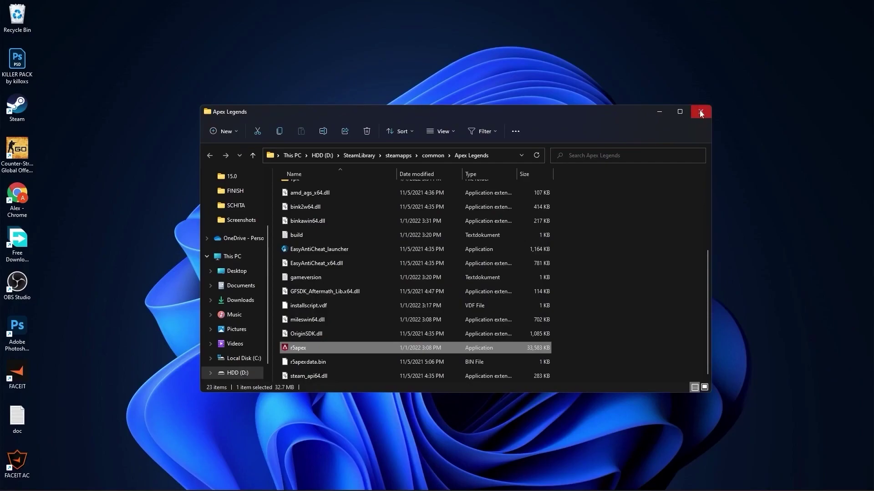
pyautogui.click(700, 112)
pyautogui.click(336, 480)
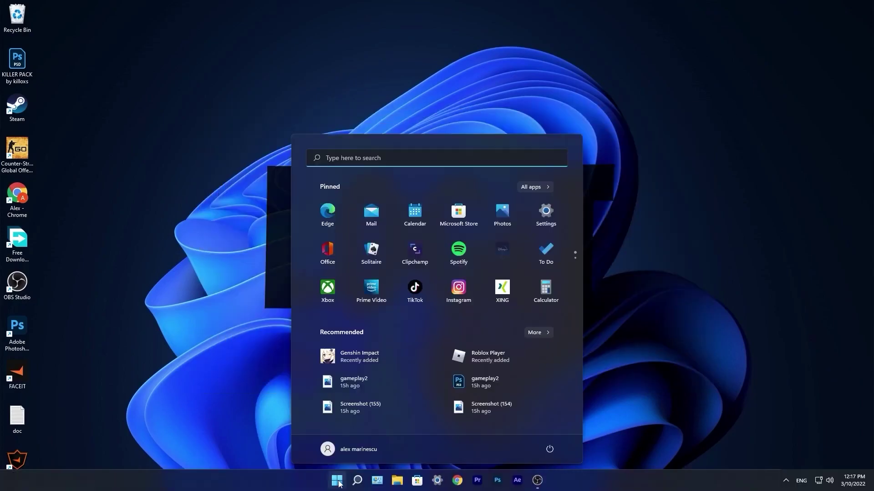
pyautogui.click(546, 216)
# - Start a Check for updates in Windows Update and close Settings
pyautogui.click(232, 345)
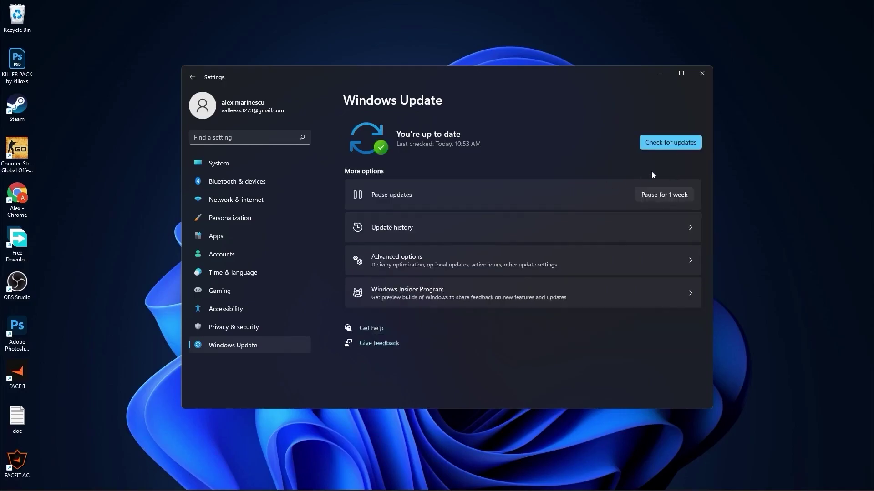
pyautogui.click(668, 144)
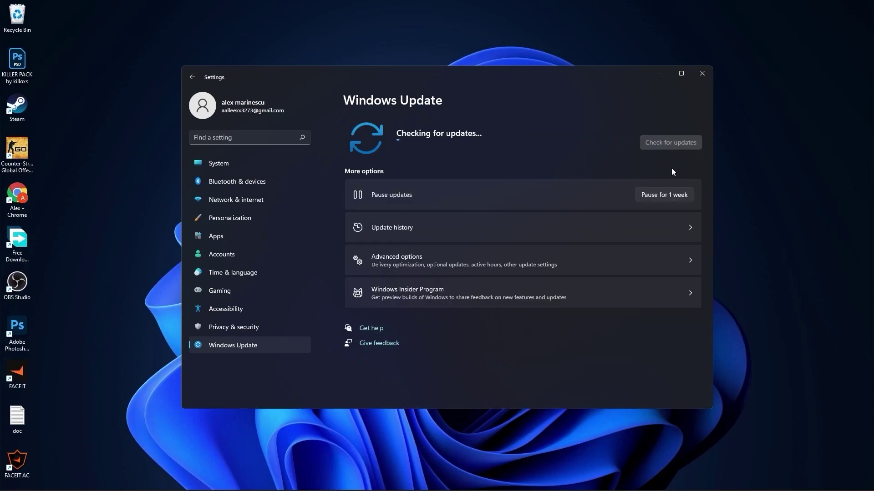
pyautogui.click(703, 73)
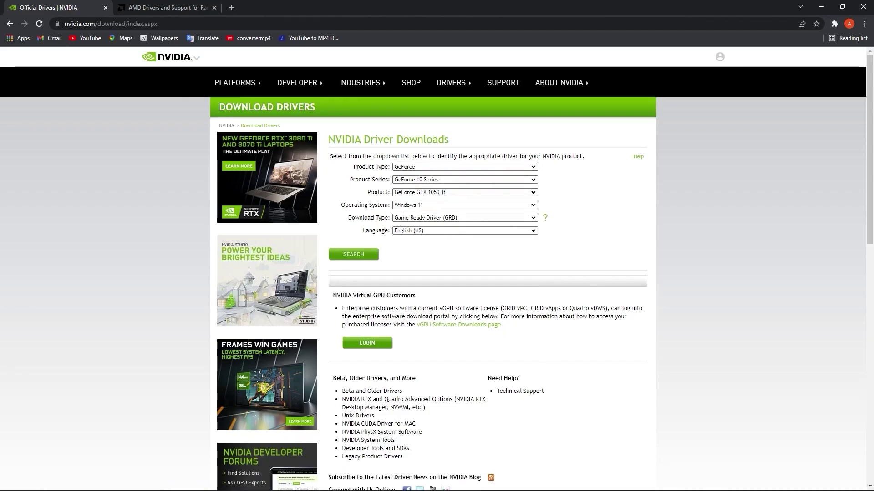
# - Search and start downloading the matching NVIDIA driver 511.79
pyautogui.click(342, 256)
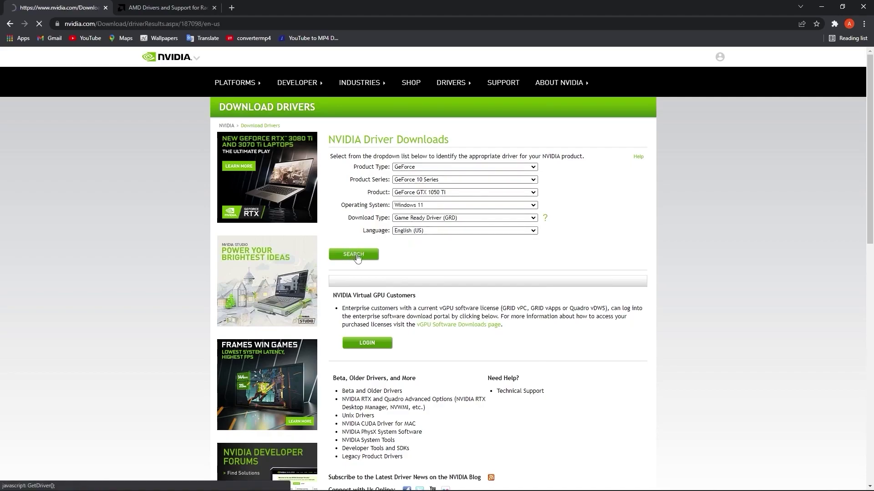
pyautogui.click(354, 209)
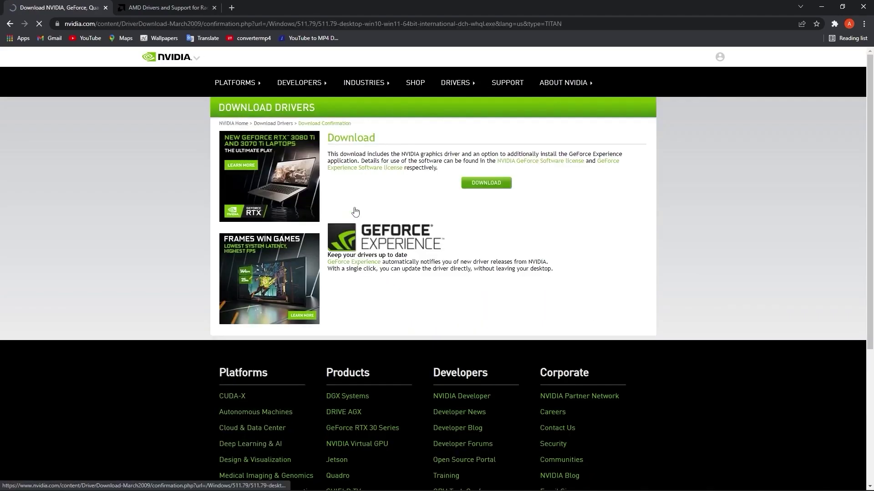
pyautogui.click(487, 183)
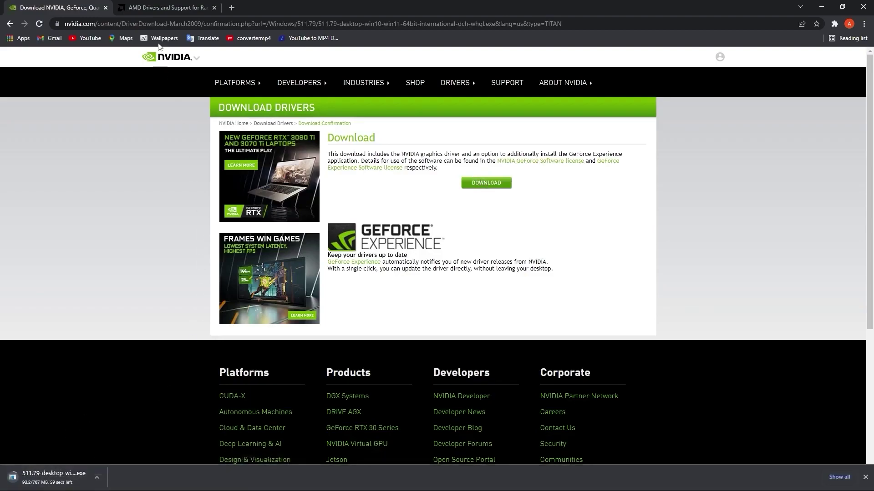
# - Start then cancel the Radeon software download, and run the downloaded NVIDIA 511.79 installer
pyautogui.click(161, 7)
pyautogui.scroll(-2, 277, 278)
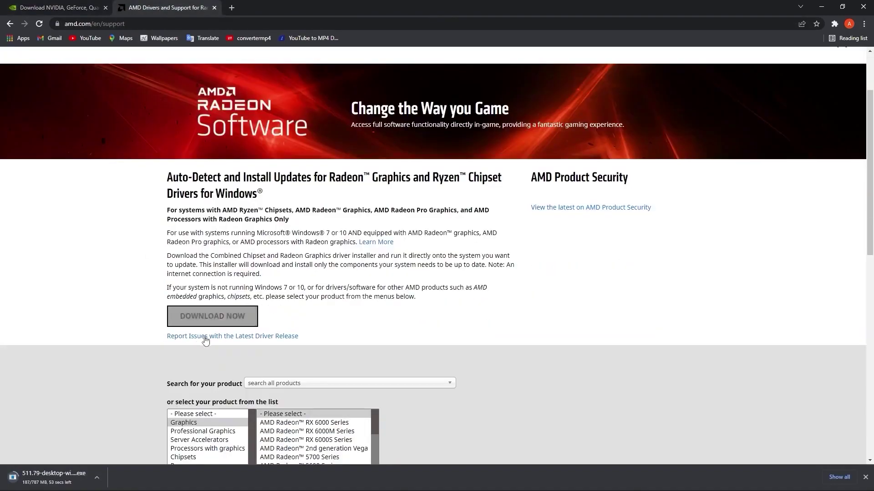
pyautogui.click(217, 317)
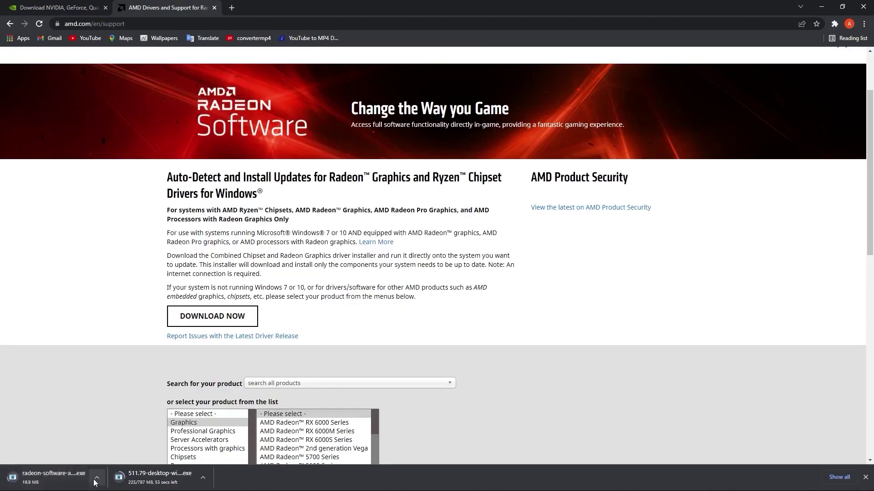
pyautogui.click(96, 478)
pyautogui.click(102, 463)
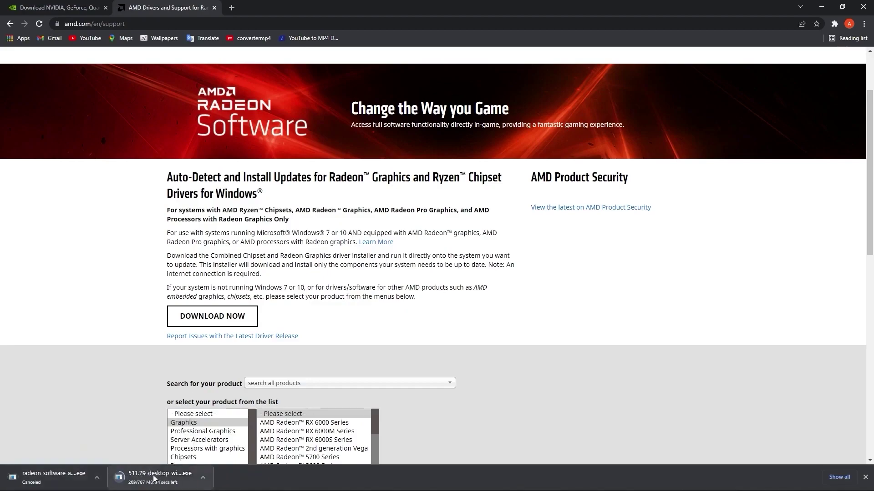
pyautogui.click(202, 478)
pyautogui.click(220, 418)
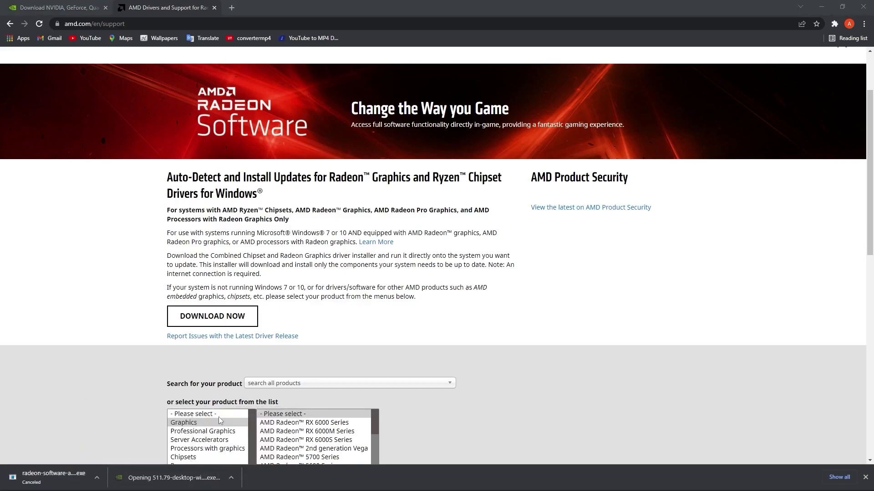
# - Extract to the default folder and install only the NVIDIA Graphics Driver via express mode, without GeForce Experience
pyautogui.click(821, 7)
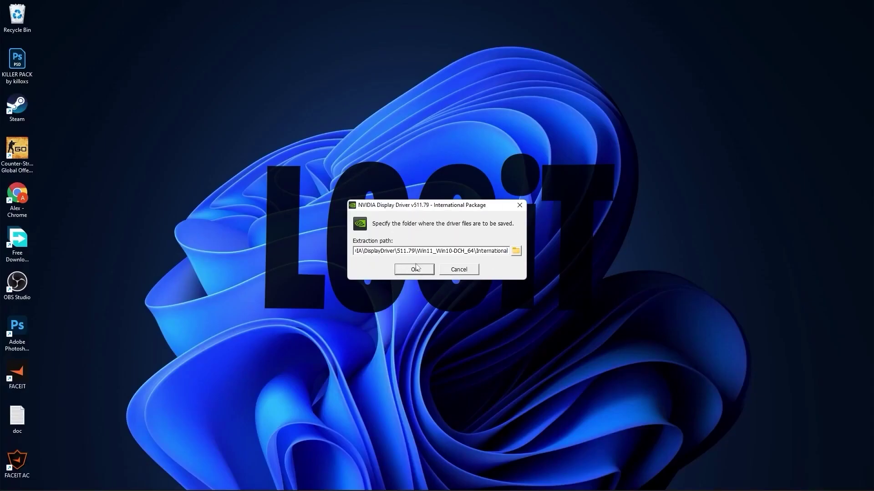
pyautogui.click(416, 268)
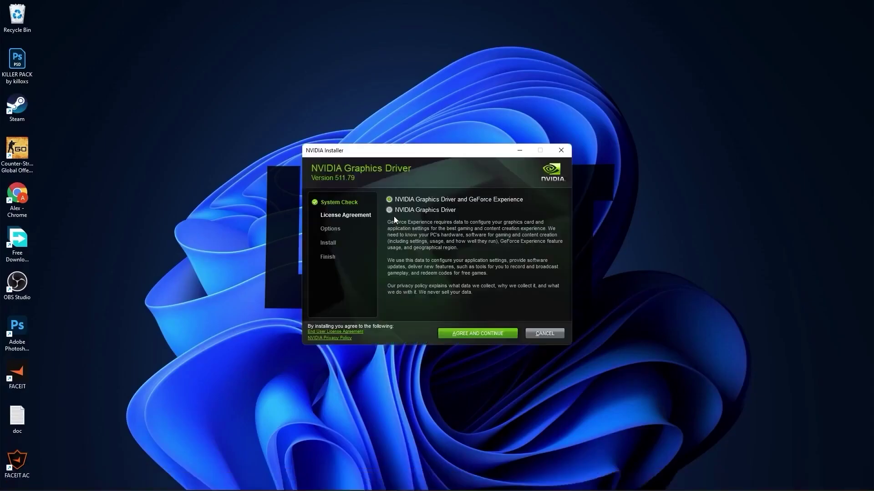
pyautogui.click(390, 210)
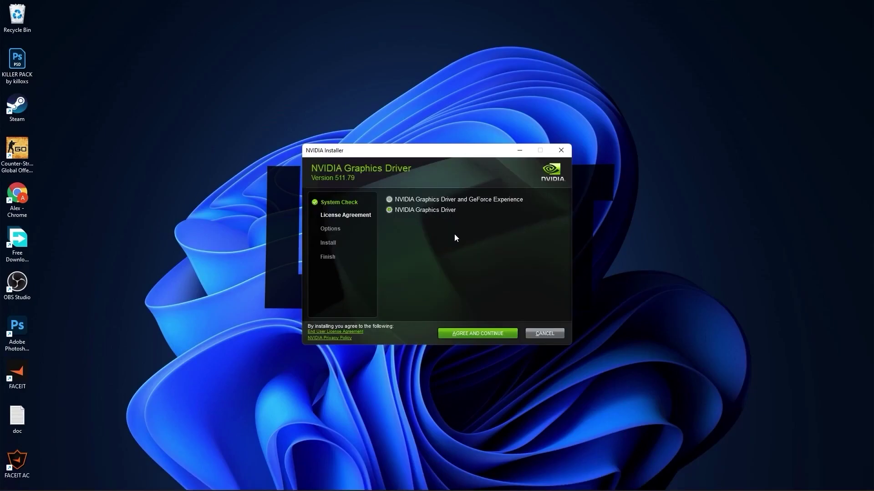
pyautogui.click(478, 333)
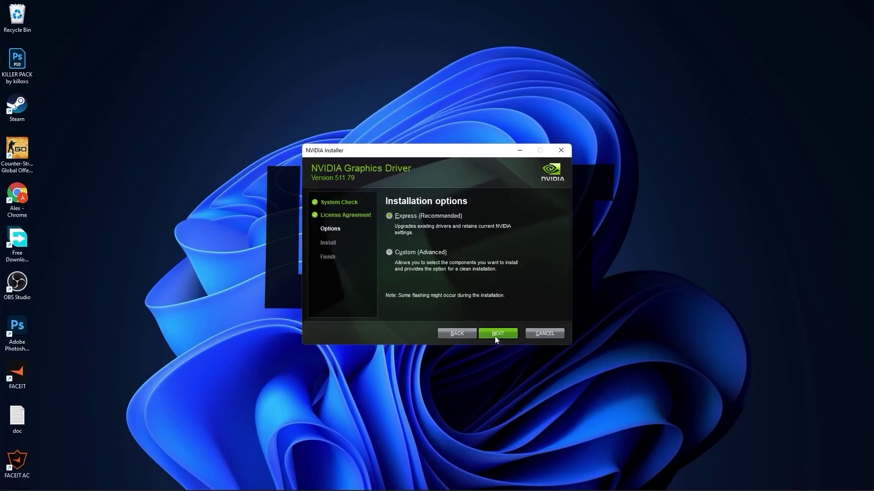
pyautogui.click(499, 332)
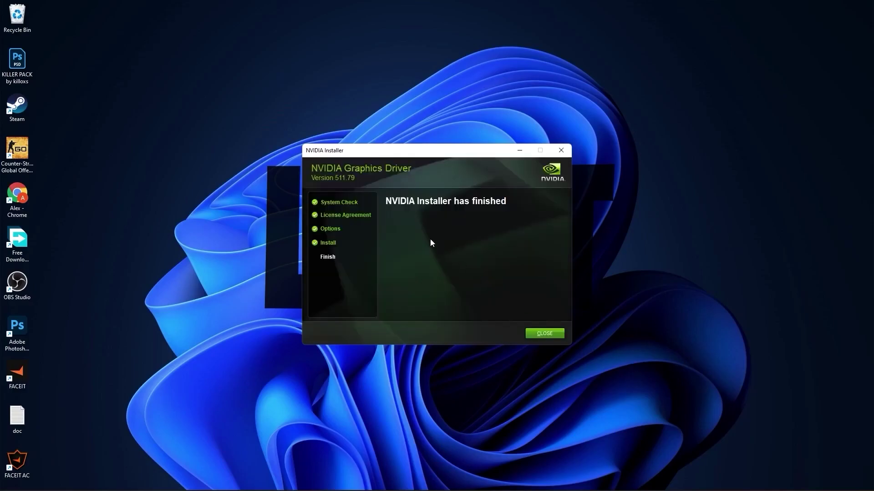
# - Close the finished installer and launch NVIDIA Control Panel from the desktop's full context menu
pyautogui.click(543, 333)
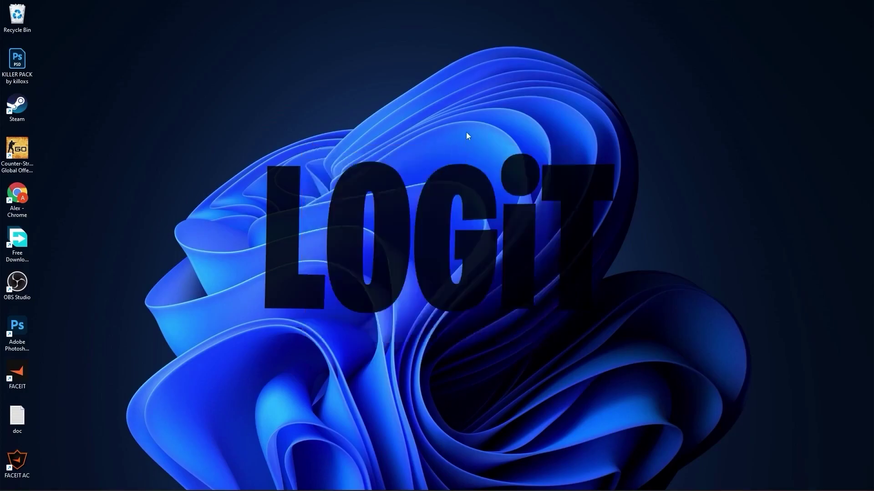
pyautogui.rightClick(459, 129)
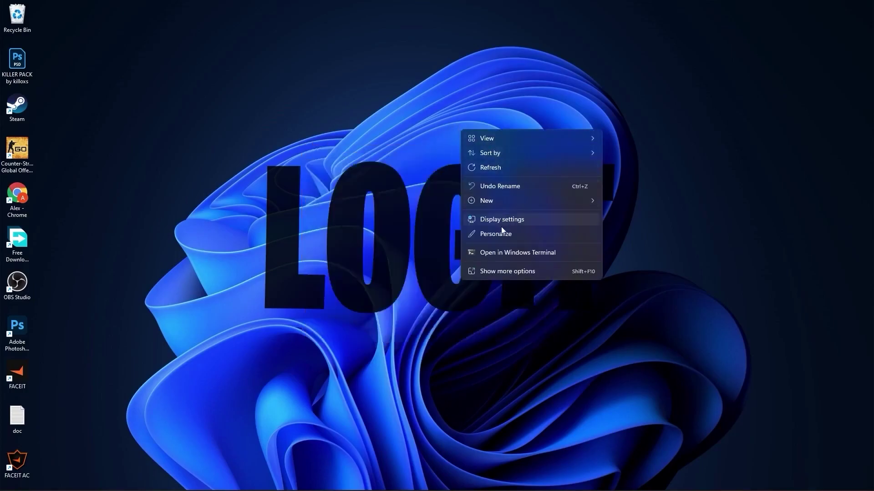
pyautogui.click(506, 273)
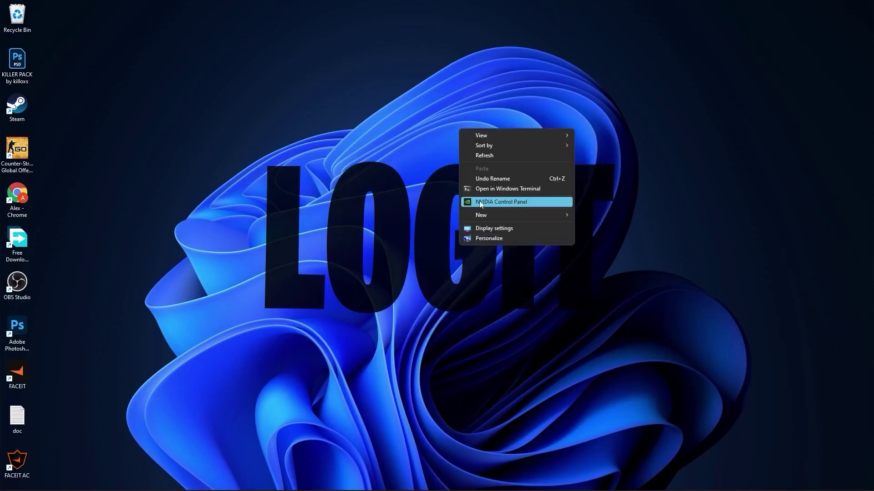
pyautogui.click(503, 201)
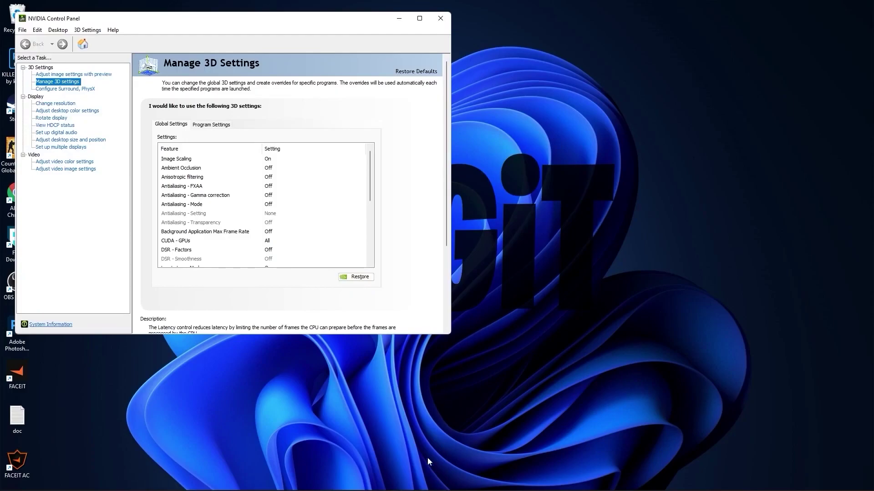
# - Find the NVIDIA Control Panel app page in the Microsoft Store
pyautogui.click(407, 480)
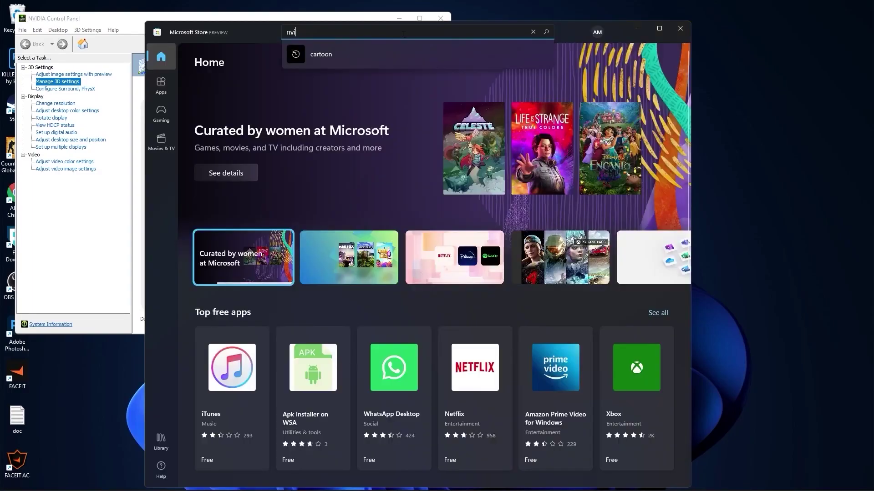
pyautogui.click(382, 32)
pyautogui.write('nvidia control panel')
pyautogui.click(344, 78)
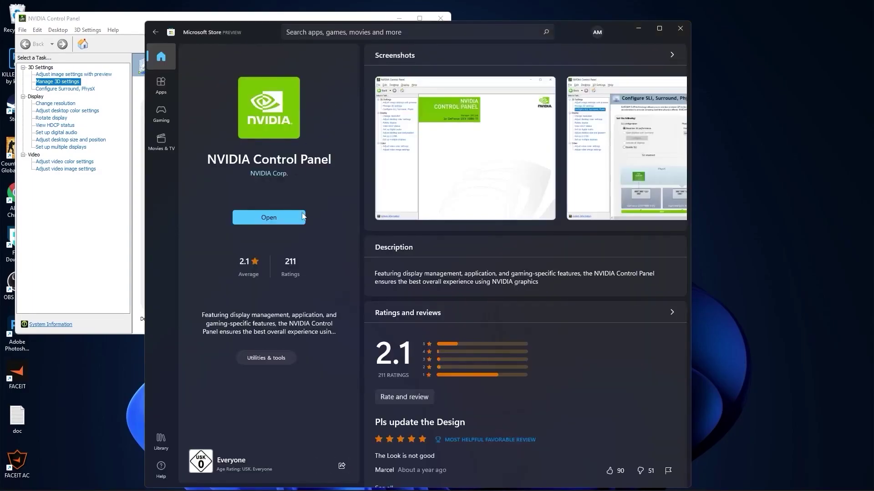
# - Set image settings to 'Use my preference emphasizing' full Performance and apply it
pyautogui.click(268, 217)
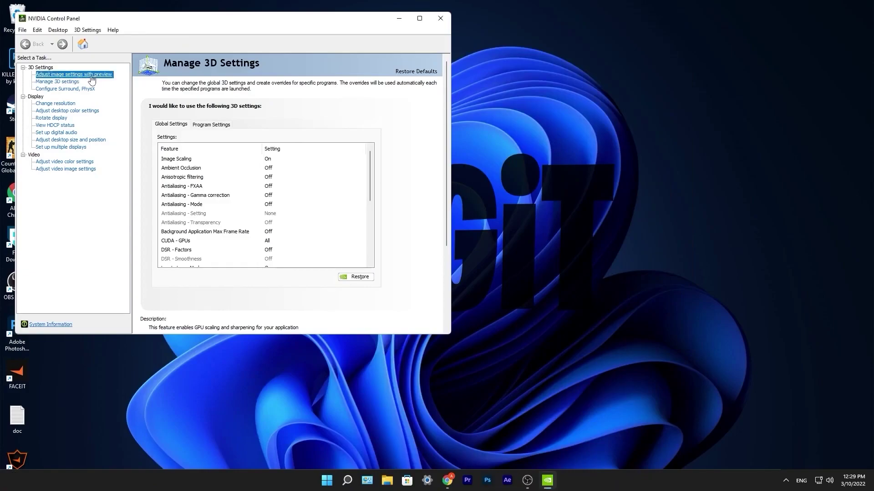
pyautogui.click(75, 74)
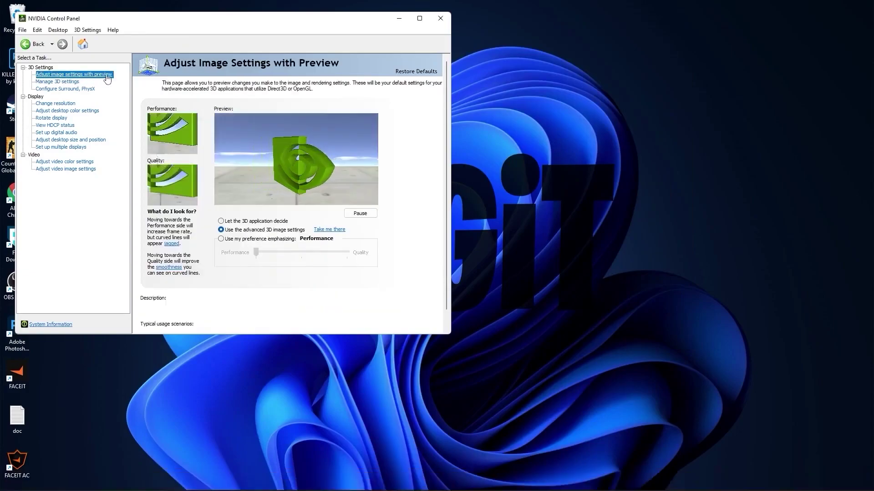
pyautogui.click(221, 239)
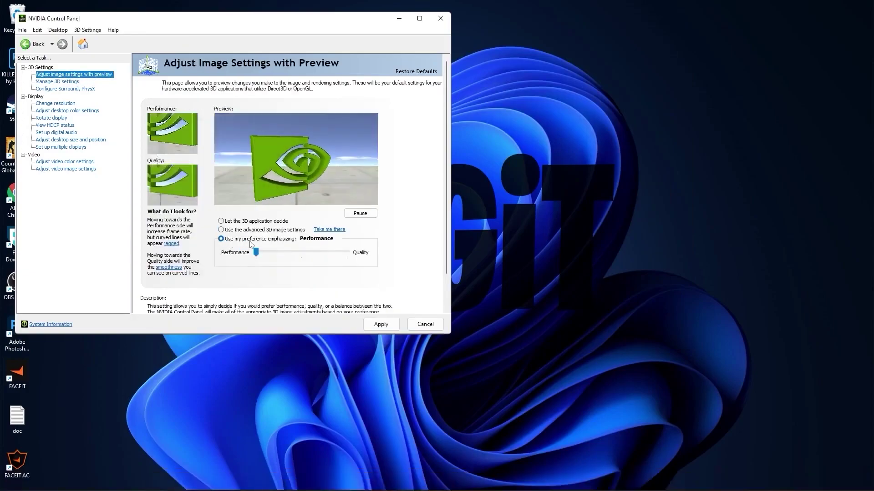
pyautogui.moveTo(257, 252)
pyautogui.mouseDown()
pyautogui.moveTo(301, 252)
pyautogui.moveTo(257, 252)
pyautogui.mouseUp()
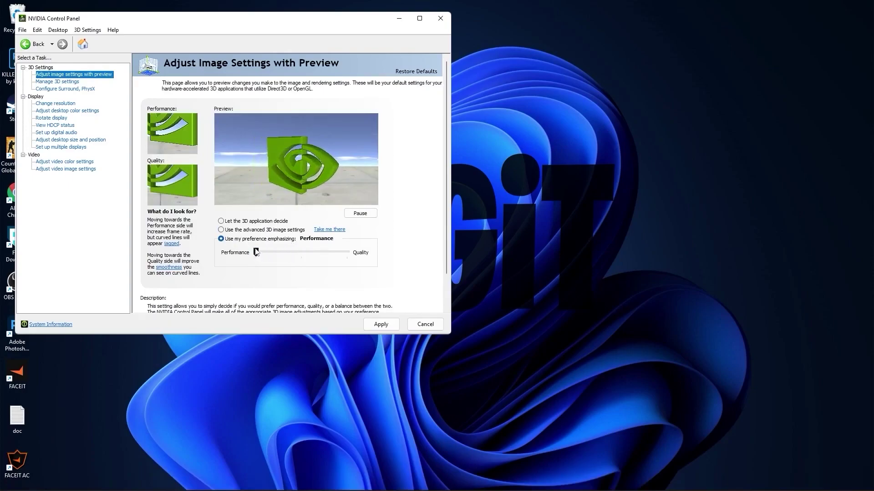
pyautogui.click(381, 324)
# - Confirm global Image Scaling On with GPU scaling and 50% sharpening
pyautogui.click(58, 81)
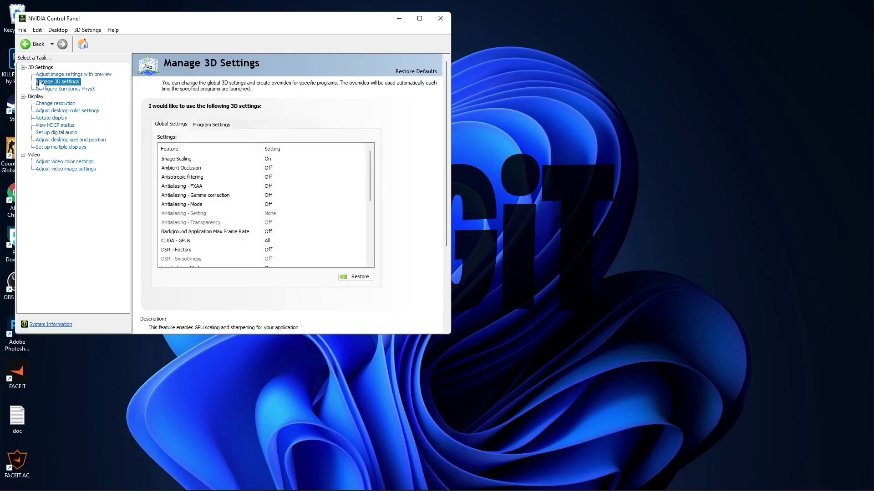
pyautogui.click(179, 159)
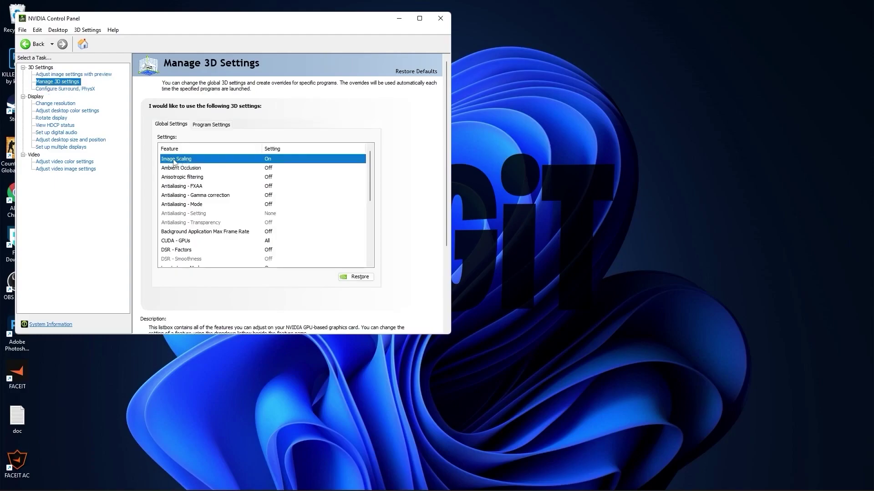
pyautogui.click(270, 161)
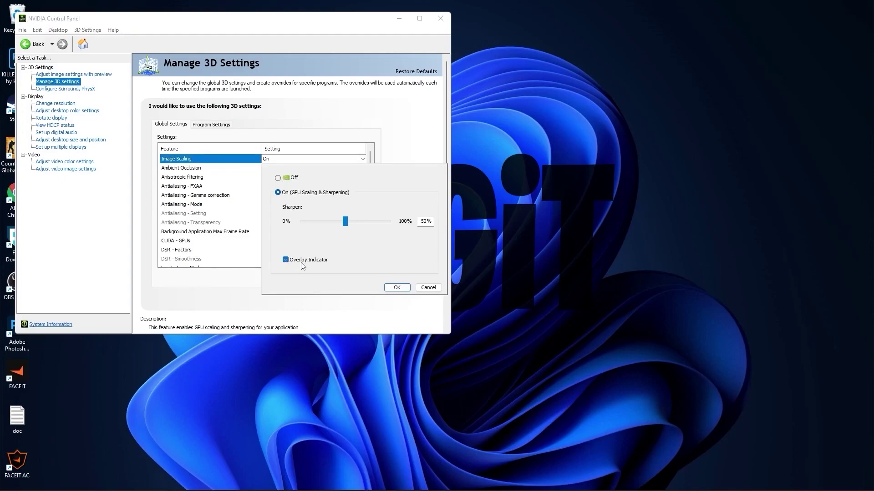
pyautogui.click(396, 287)
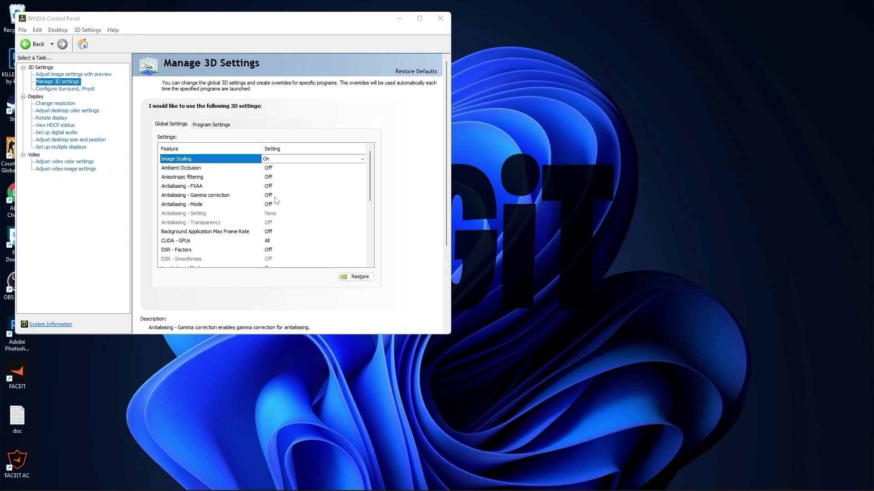
pyautogui.scroll(-2, 276, 200)
# - Set Low Latency Mode to On and keep Max Frame Rate Off in global 3D settings
pyautogui.click(225, 185)
pyautogui.click(165, 215)
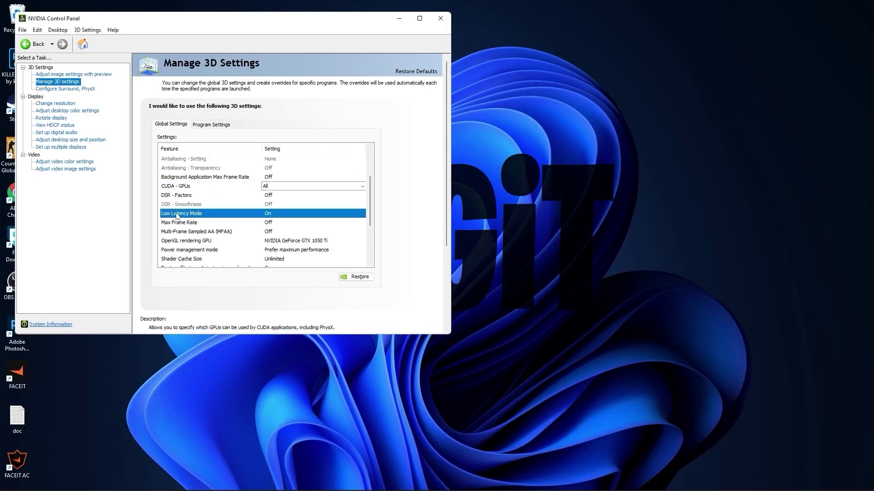
pyautogui.click(178, 213)
pyautogui.click(271, 215)
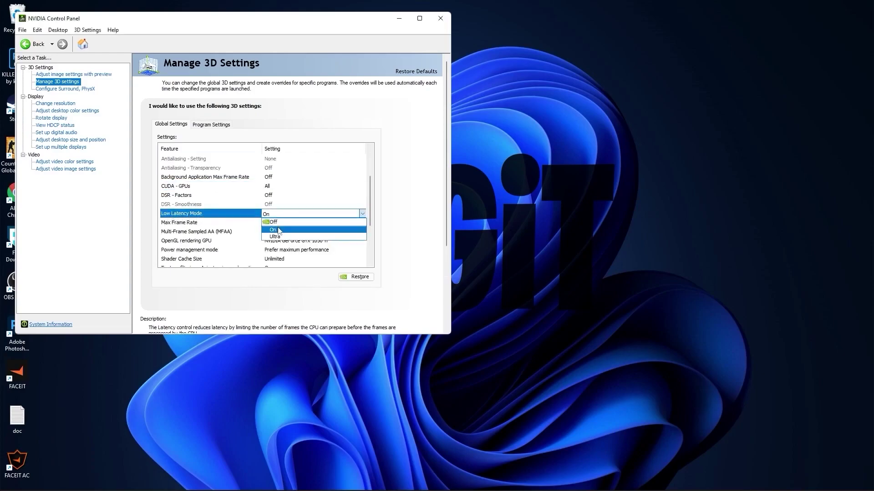
pyautogui.click(279, 231)
pyautogui.click(189, 223)
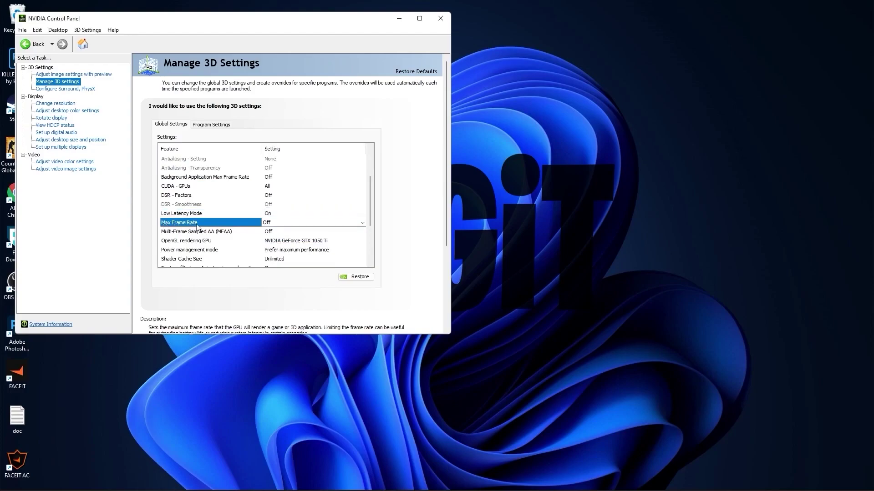
pyautogui.click(271, 223)
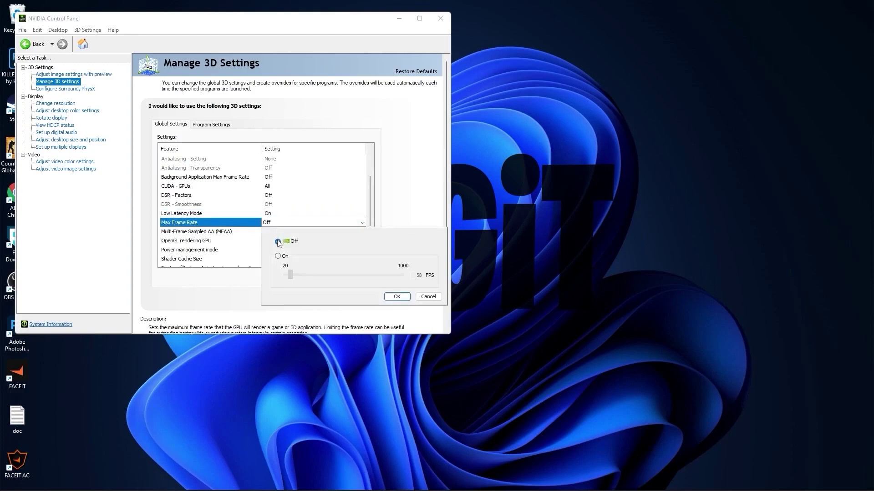
pyautogui.click(397, 296)
pyautogui.scroll(-2, 205, 205)
# - Review the OpenGL rendering GPU and set Power management mode to Prefer maximum performance
pyautogui.click(166, 197)
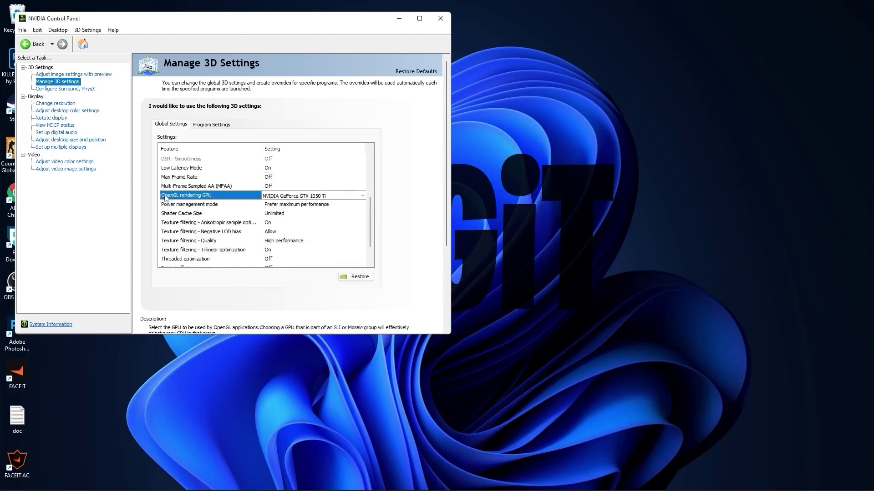
pyautogui.click(276, 196)
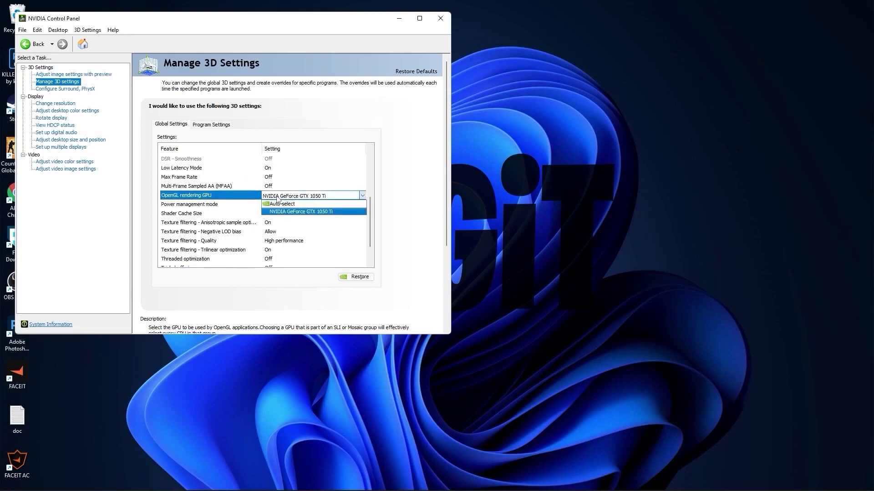
pyautogui.click(317, 203)
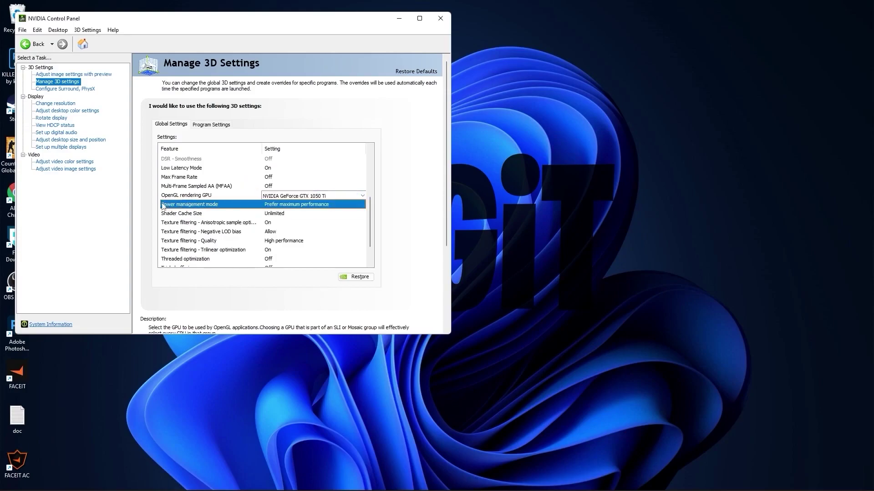
pyautogui.click(279, 205)
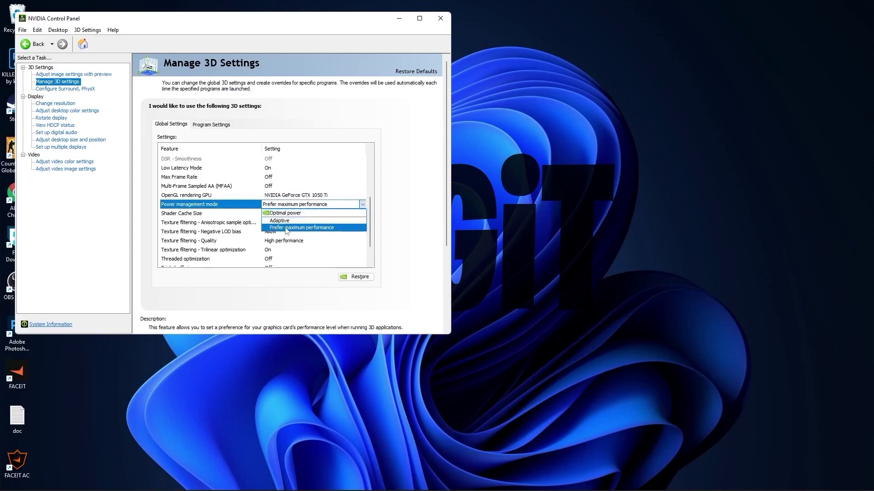
pyautogui.click(301, 227)
pyautogui.scroll(-2, 205, 218)
# - Keep texture filtering at High performance, threaded optimization Off, and turn Vertical sync Off
pyautogui.click(191, 213)
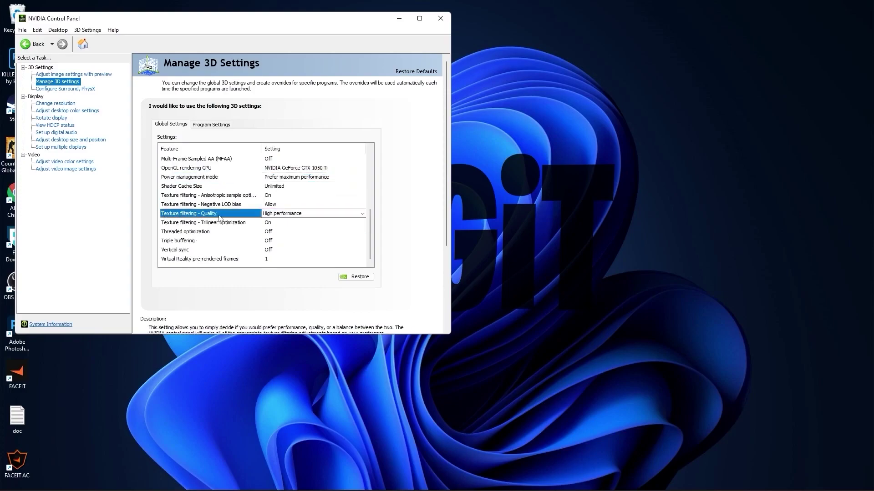
pyautogui.click(273, 214)
pyautogui.click(287, 247)
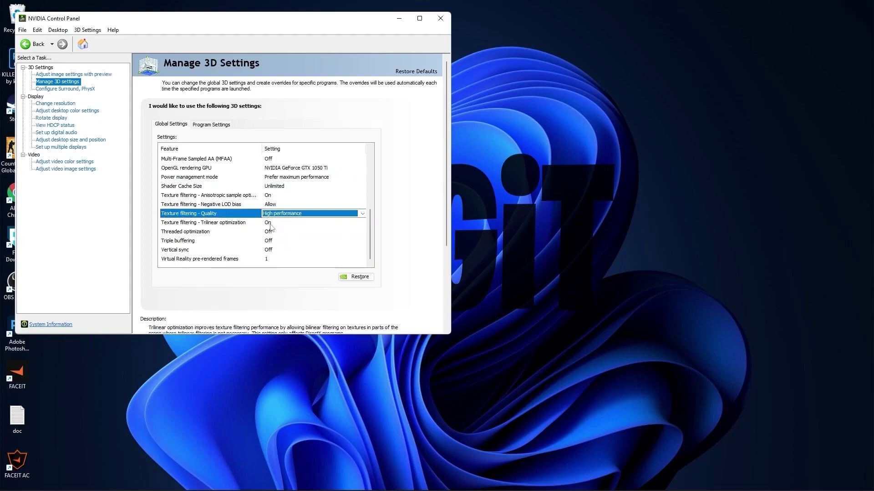
pyautogui.click(202, 232)
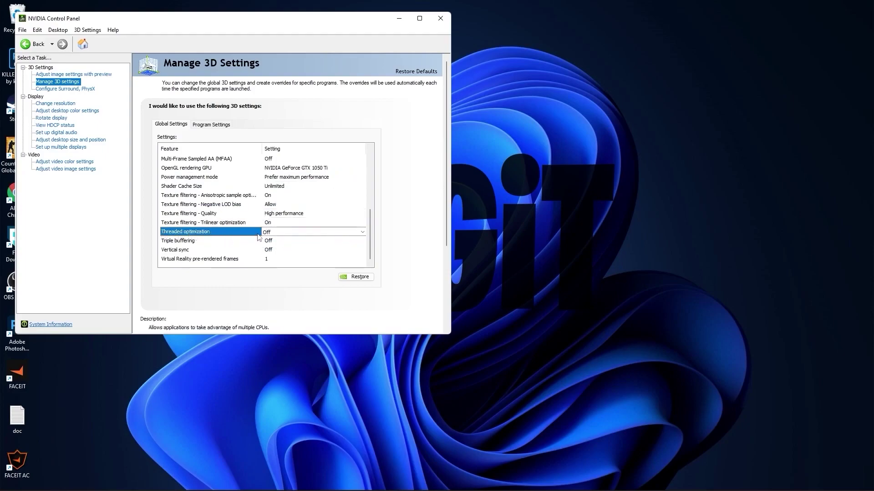
pyautogui.click(315, 232)
pyautogui.click(273, 241)
pyautogui.click(164, 251)
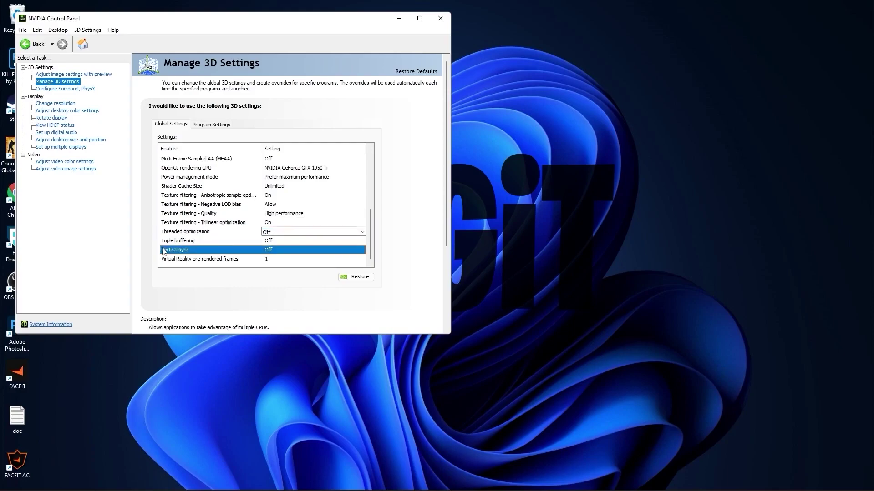
pyautogui.click(273, 250)
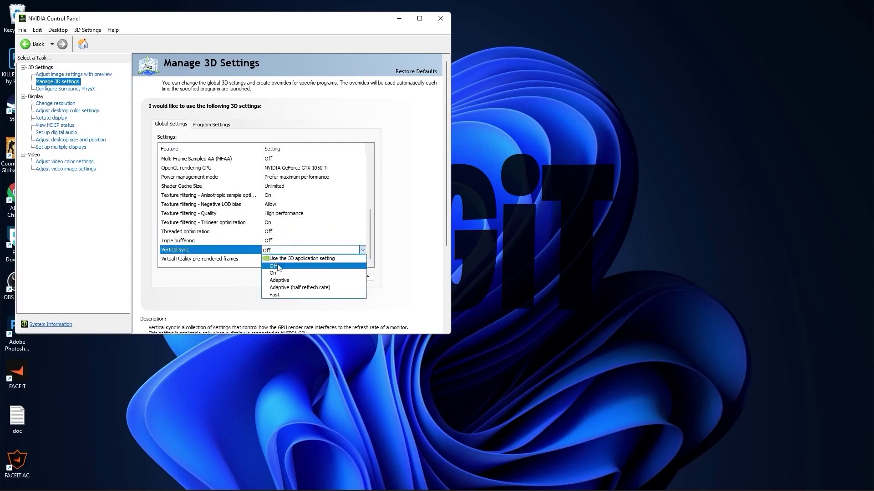
pyautogui.click(277, 267)
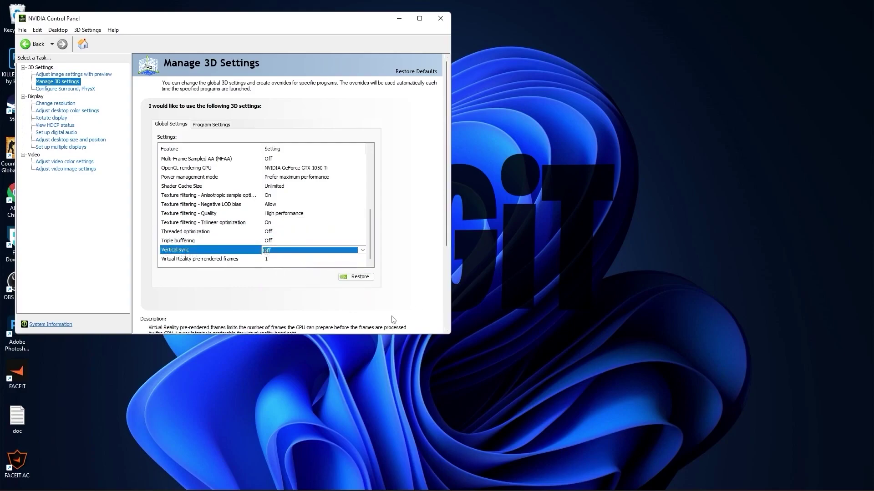
# - Select the native 1080p resolution and check its refresh rate choices
pyautogui.click(55, 103)
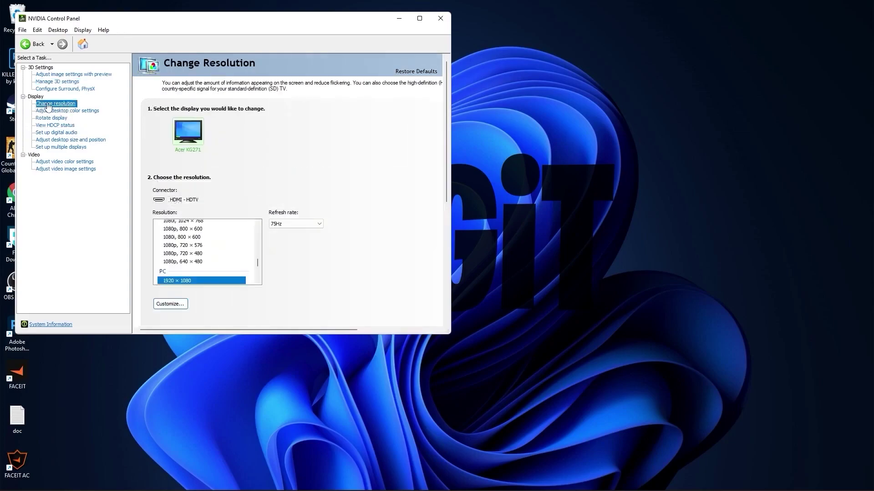
pyautogui.click(198, 243)
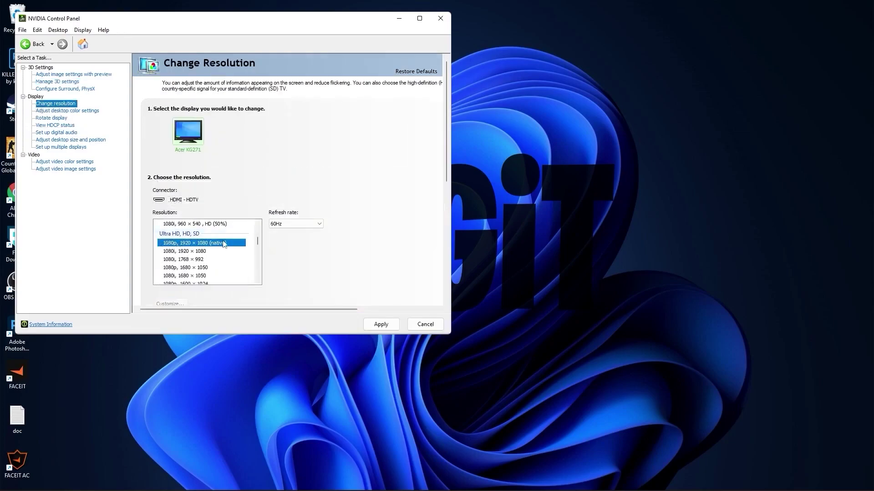
pyautogui.click(295, 225)
pyautogui.click(293, 232)
pyautogui.scroll(-3, 214, 258)
pyautogui.scroll(-2, 214, 258)
pyautogui.scroll(-2, 214, 259)
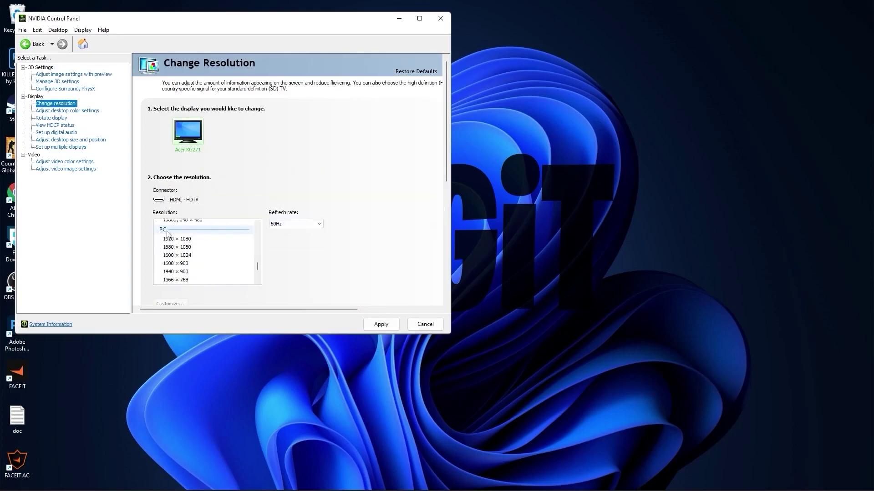
# - Switch to the PC 1920 × 1080 mode at 75Hz, apply it and keep the new configuration
pyautogui.click(184, 239)
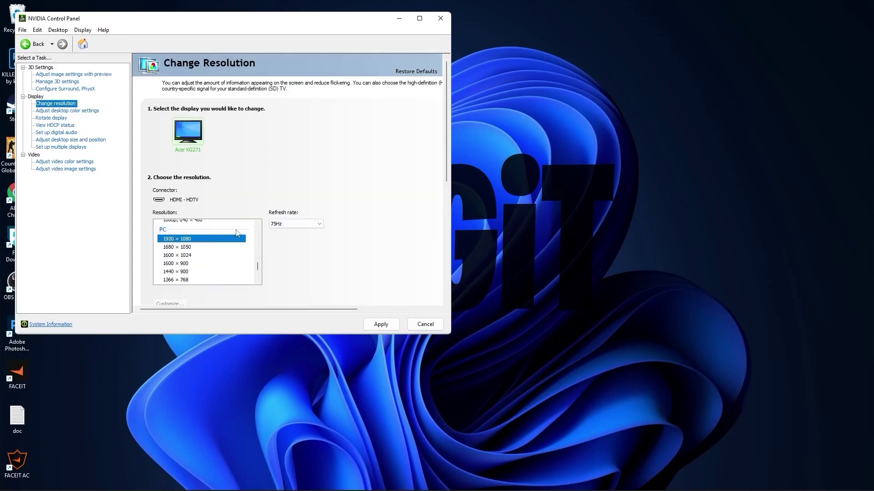
pyautogui.click(294, 224)
pyautogui.click(286, 226)
pyautogui.click(381, 324)
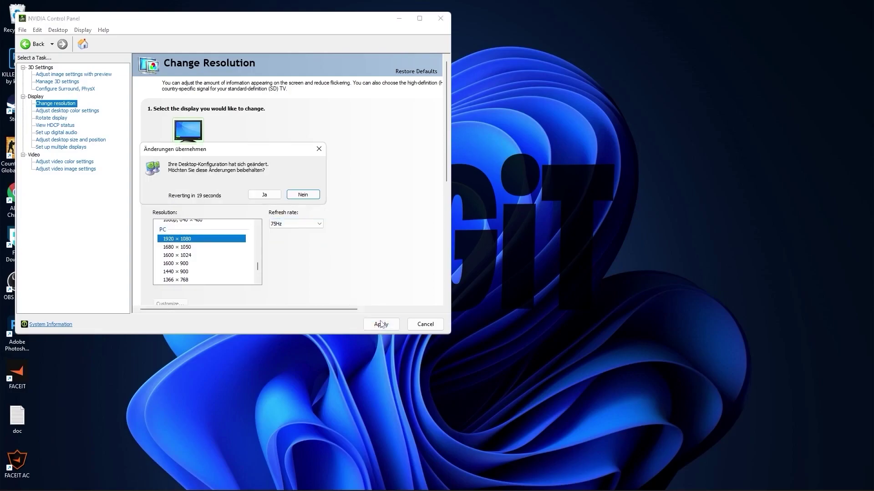
pyautogui.click(264, 196)
# - In desktop colour settings, drag Digital vibrance down from 70% to about 66%
pyautogui.click(68, 111)
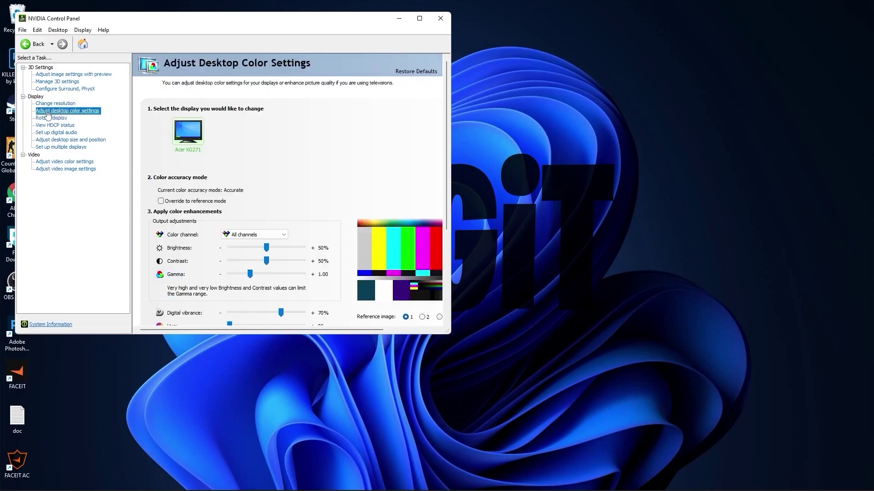
pyautogui.scroll(-3, 152, 250)
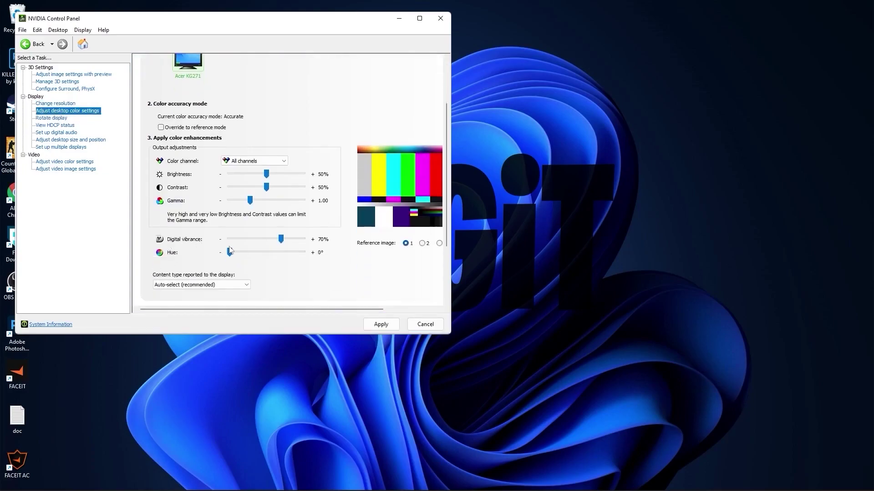
pyautogui.moveTo(285, 244); pyautogui.dragTo(282, 243)
# - Apply the vibrance change, then start creating a new plan in Windows Power Options
pyautogui.click(381, 325)
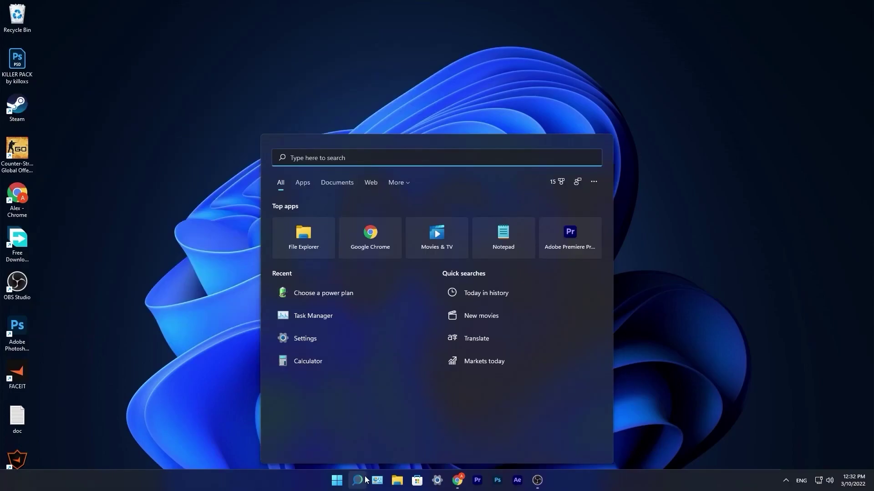
pyautogui.write('choose')
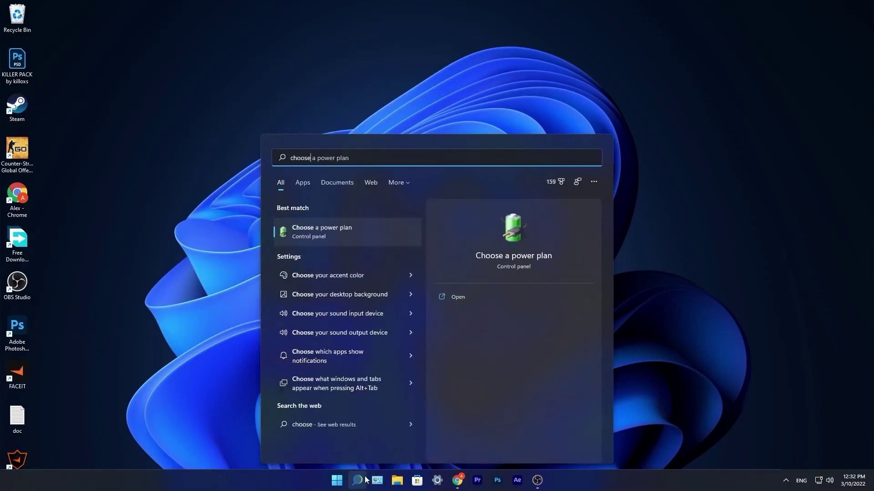
pyautogui.click(323, 230)
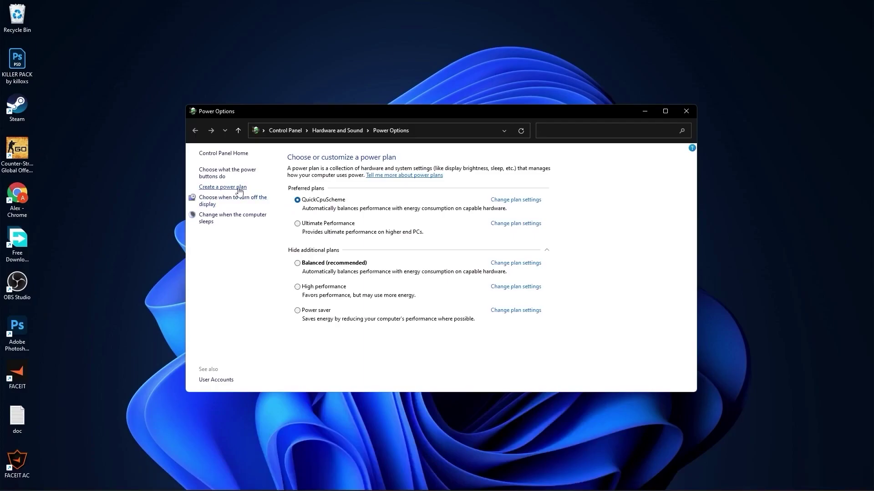
pyautogui.click(204, 189)
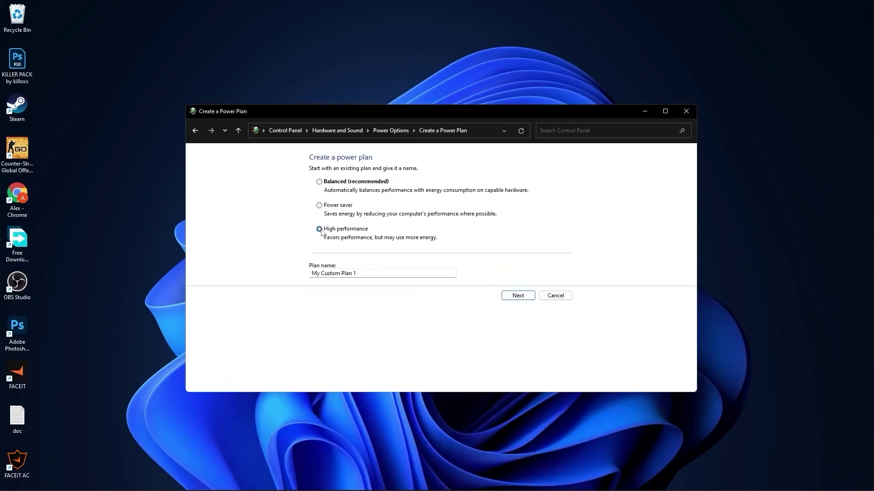
# - Name the High performance-based plan LOGIT and create it as the active plan
pyautogui.doubleClick(382, 273)
pyautogui.write('LOGIT')
pyautogui.click(518, 295)
pyautogui.click(517, 241)
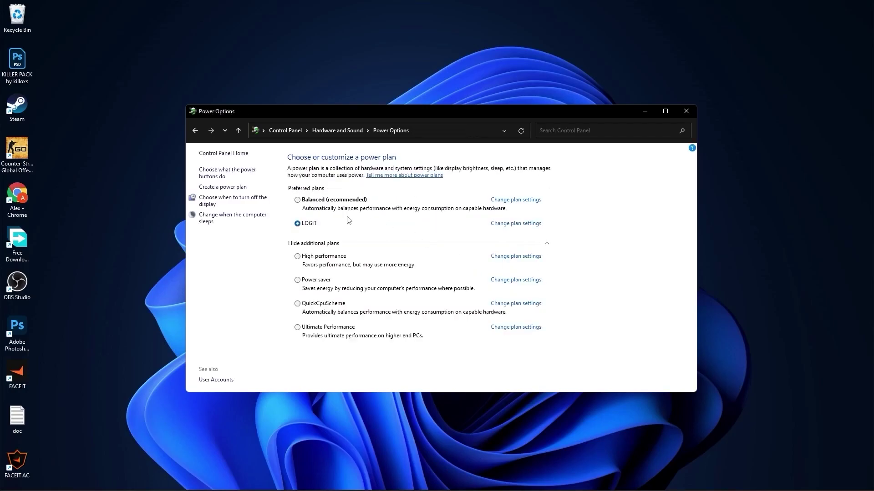
# - Download the Quick CPU x64 setup from coderbag.com and dismiss the ad
pyautogui.click(685, 112)
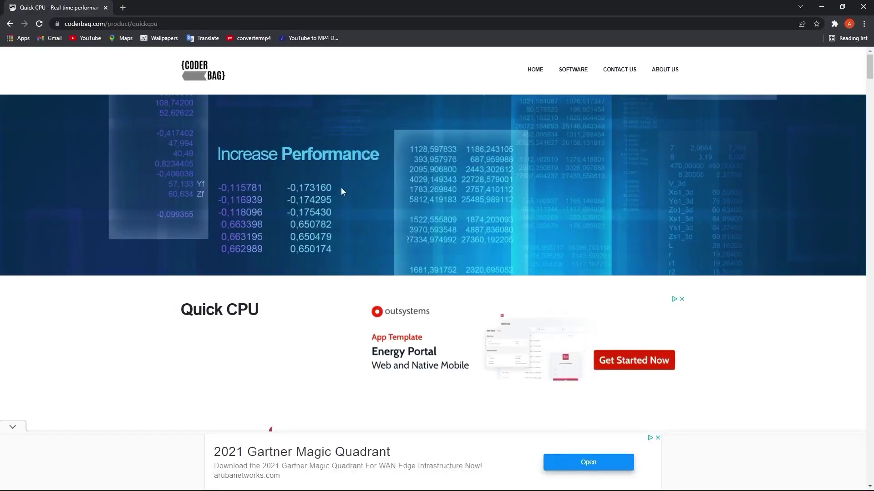
pyautogui.scroll(-10, 341, 188)
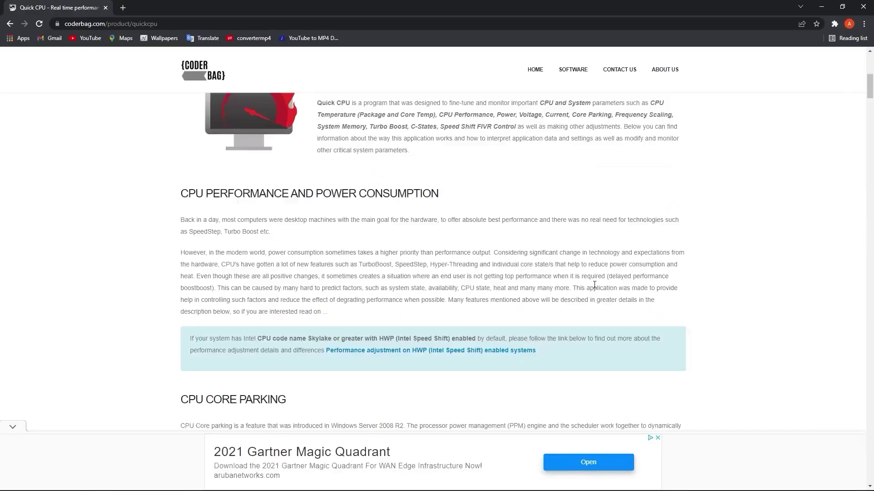
pyautogui.scroll(-8, 409, 239)
pyautogui.scroll(-6, 478, 273)
pyautogui.scroll(-6, 509, 299)
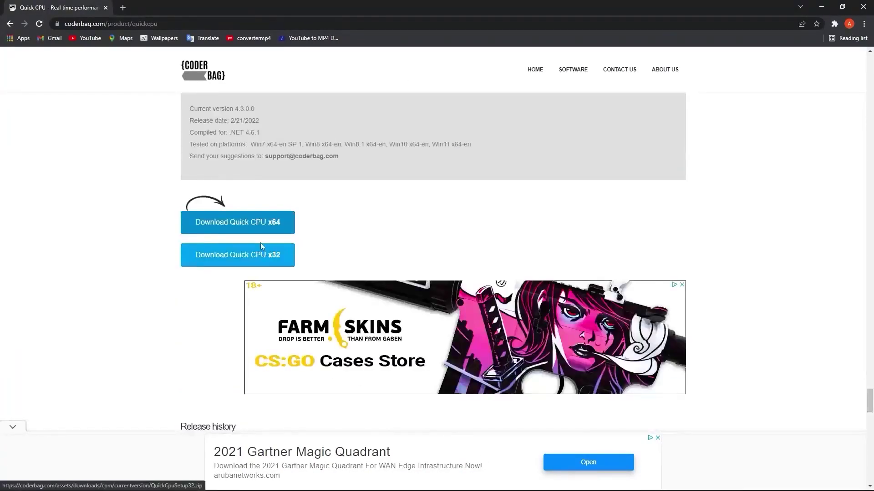
pyautogui.click(229, 225)
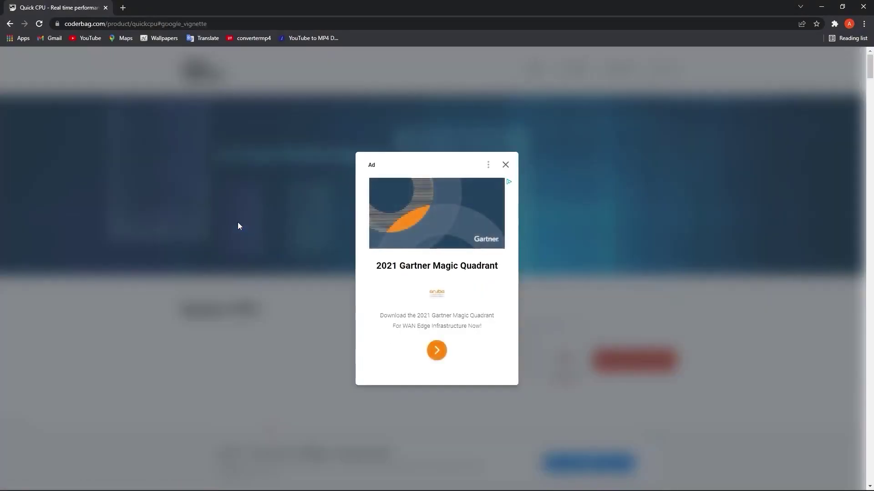
pyautogui.click(506, 166)
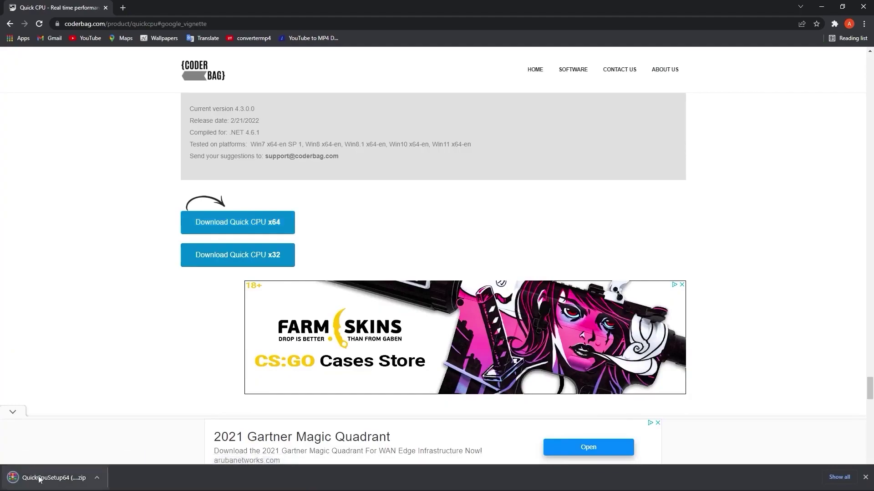
# - Open the downloaded QuickCpuSetup64 zip from Chrome's download bar
pyautogui.click(98, 477)
pyautogui.click(113, 418)
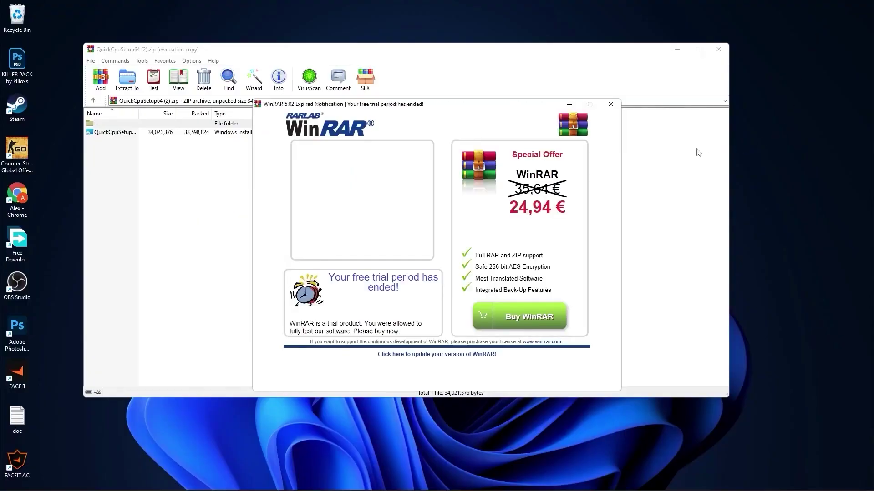
# - Launch the Quick CPU installer from the WinRAR archive and close the archive window
pyautogui.click(611, 103)
pyautogui.click(112, 133)
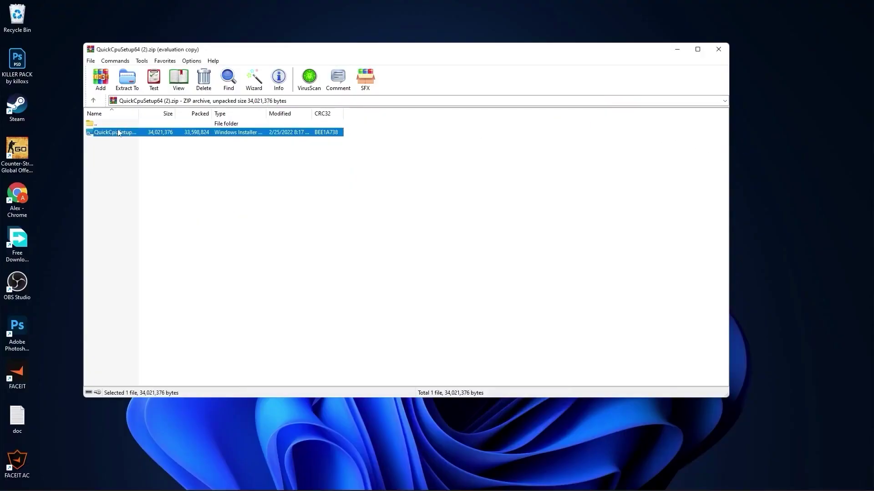
pyautogui.doubleClick(122, 133)
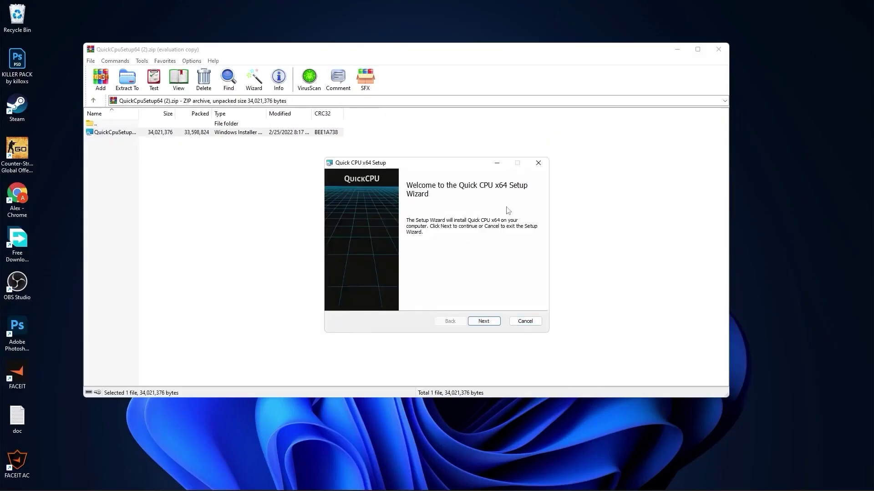
pyautogui.click(718, 49)
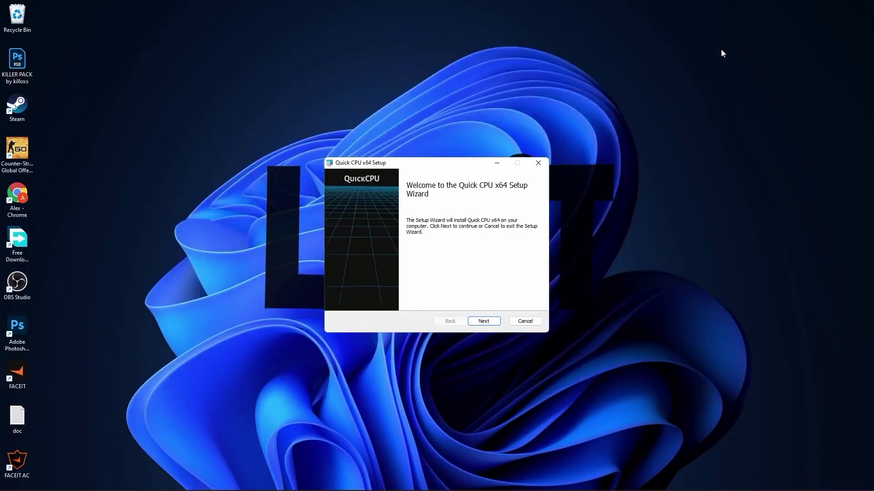
# - Accept the license, install to C:\Program Files\QuickCPU\ and finish with Launch QuickCPU.exe checked
pyautogui.click(487, 323)
pyautogui.click(340, 300)
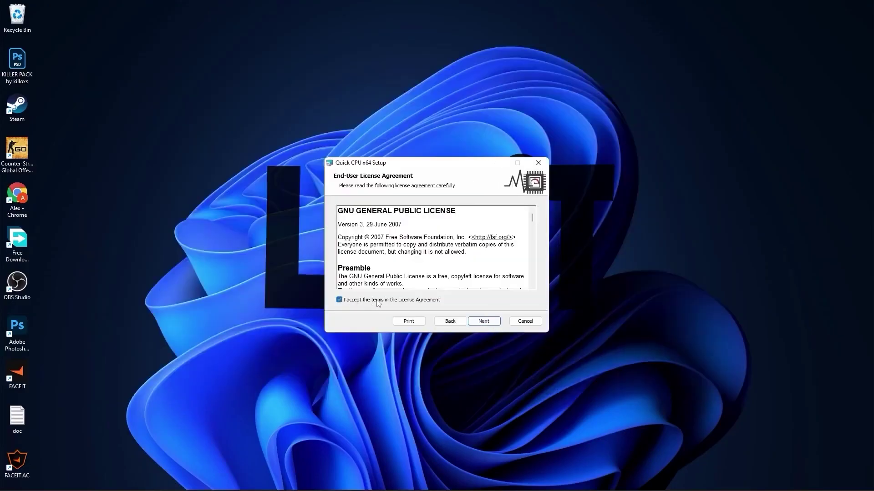
pyautogui.click(484, 321)
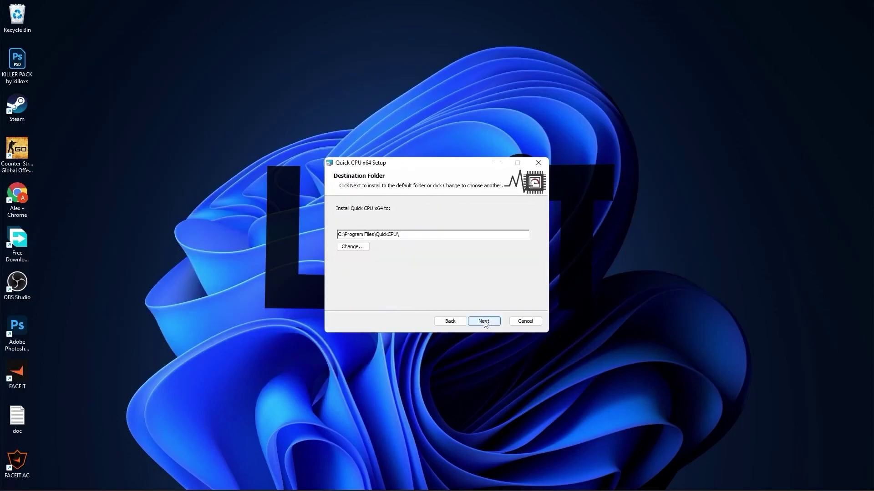
pyautogui.click(485, 322)
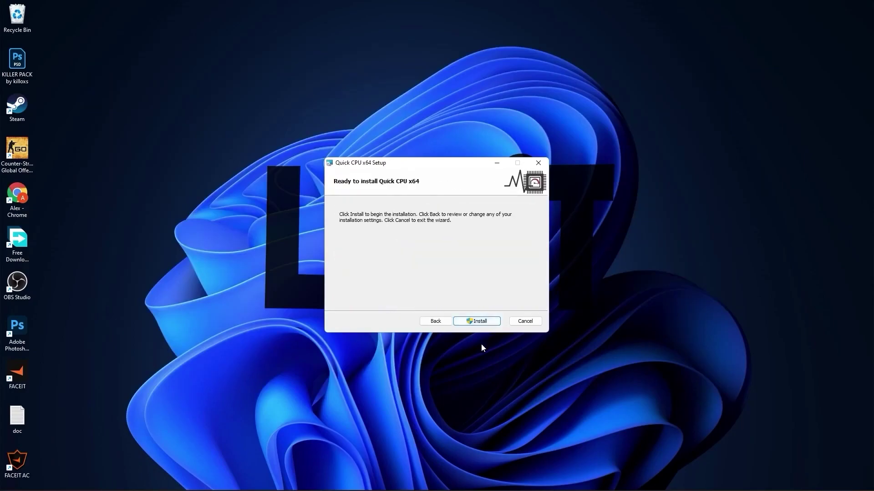
pyautogui.click(479, 322)
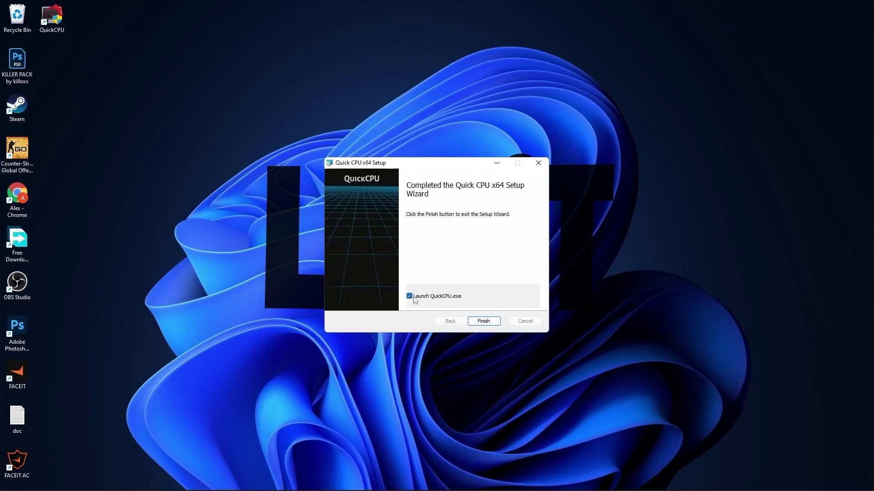
pyautogui.click(484, 321)
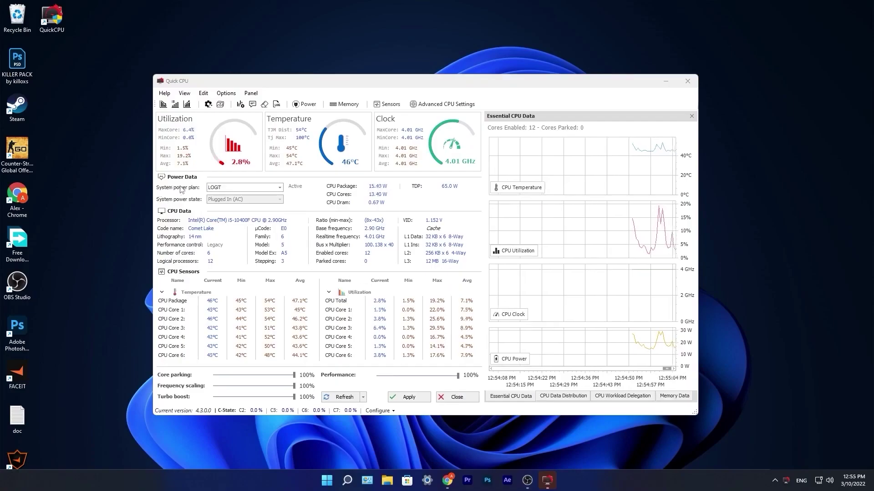
# - Keep LOGIT as Quick CPU's power plan, set core parking to 100% and apply the settings
pyautogui.click(226, 188)
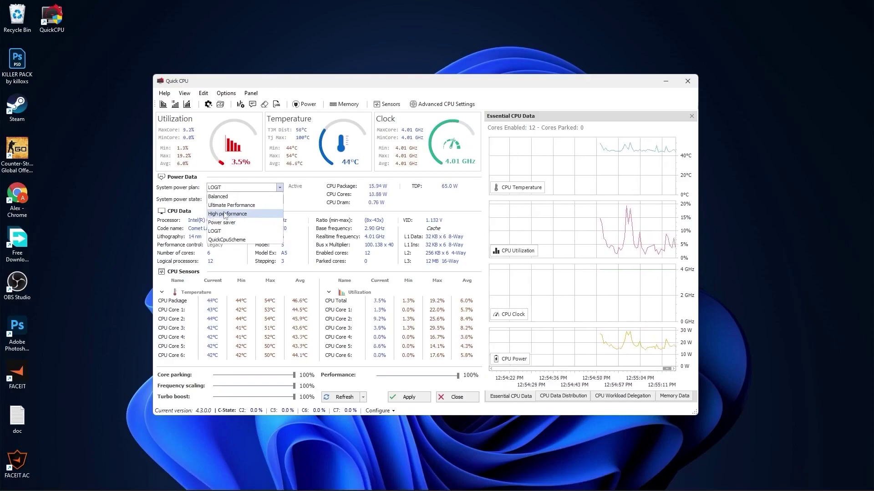
pyautogui.click(221, 231)
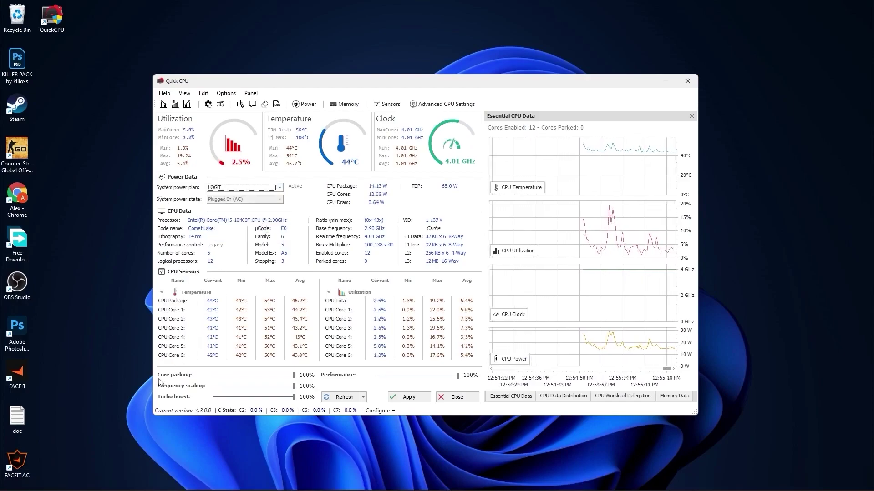
pyautogui.moveTo(293, 374)
pyautogui.mouseDown()
pyautogui.moveTo(280, 376)
pyautogui.moveTo(294, 375)
pyautogui.mouseUp()
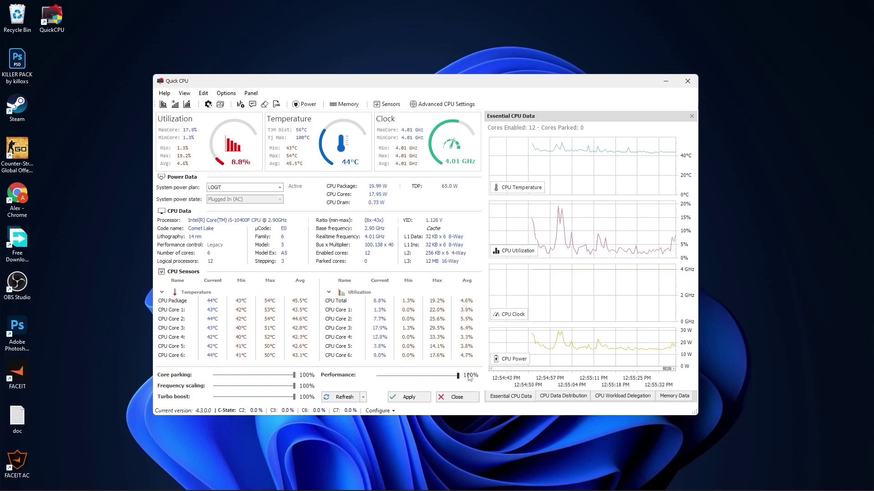
pyautogui.click(409, 397)
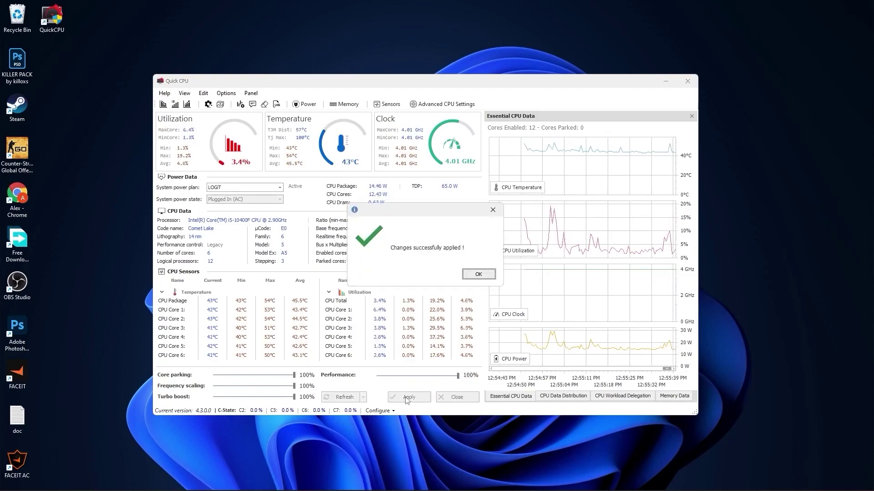
pyautogui.click(478, 273)
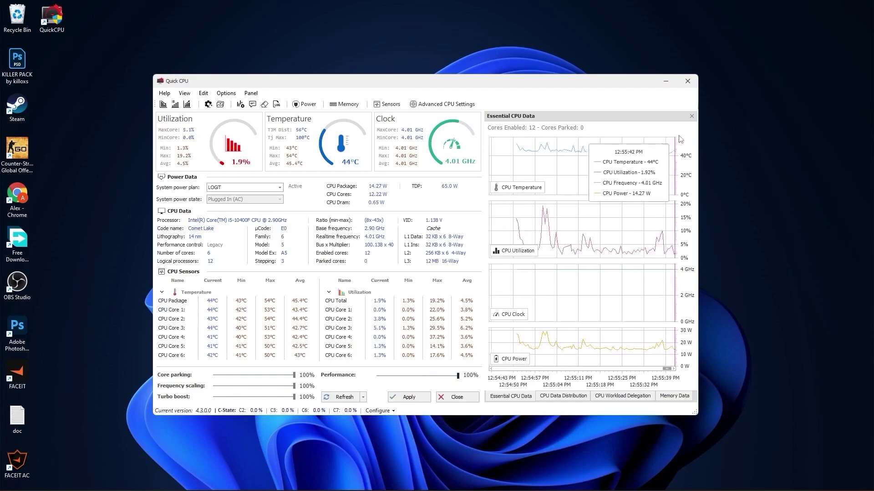
pyautogui.click(684, 83)
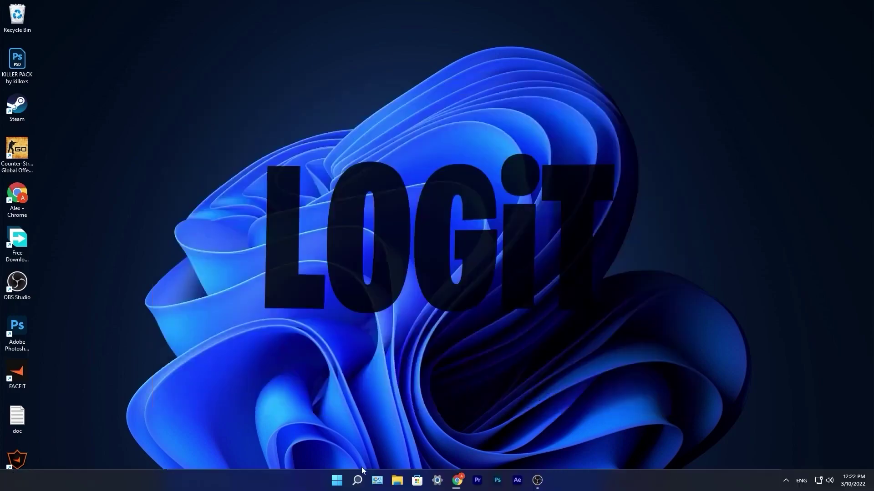
pyautogui.click(357, 481)
pyautogui.write('task')
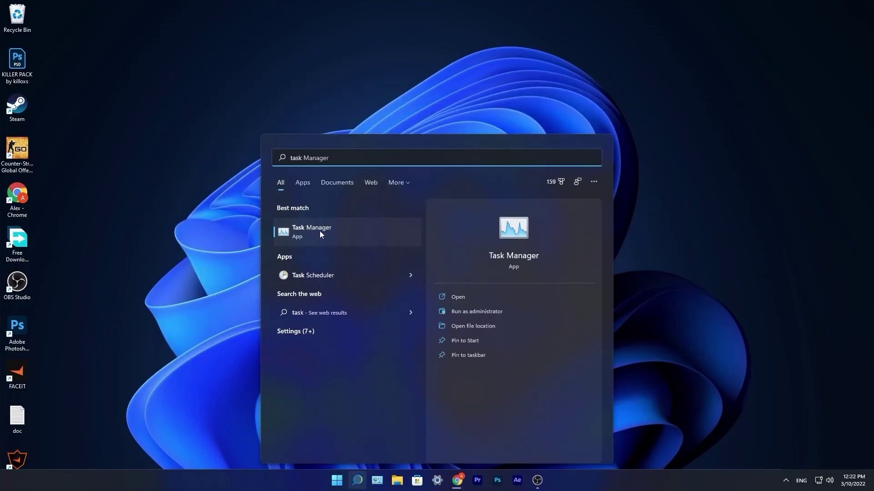
pyautogui.click(324, 234)
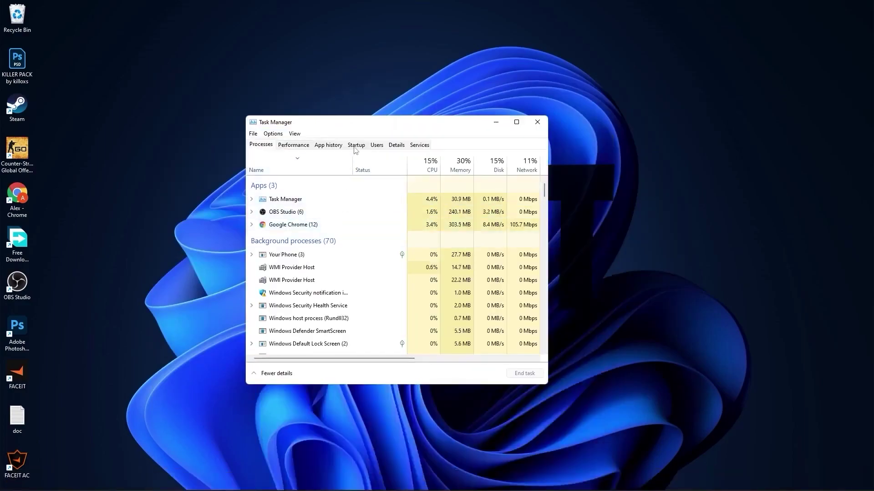
pyautogui.click(356, 146)
pyautogui.click(426, 183)
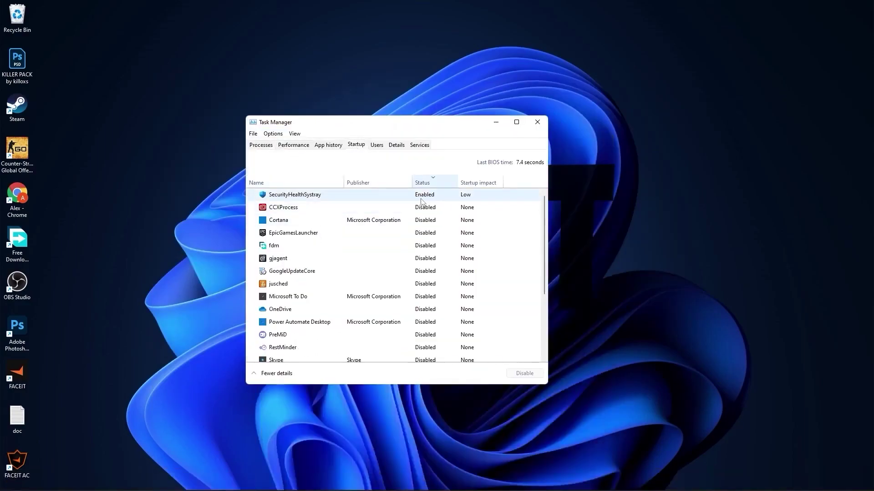
pyautogui.scroll(-2, 427, 274)
pyautogui.scroll(-2, 427, 287)
pyautogui.scroll(-2, 430, 307)
pyautogui.scroll(-1, 433, 327)
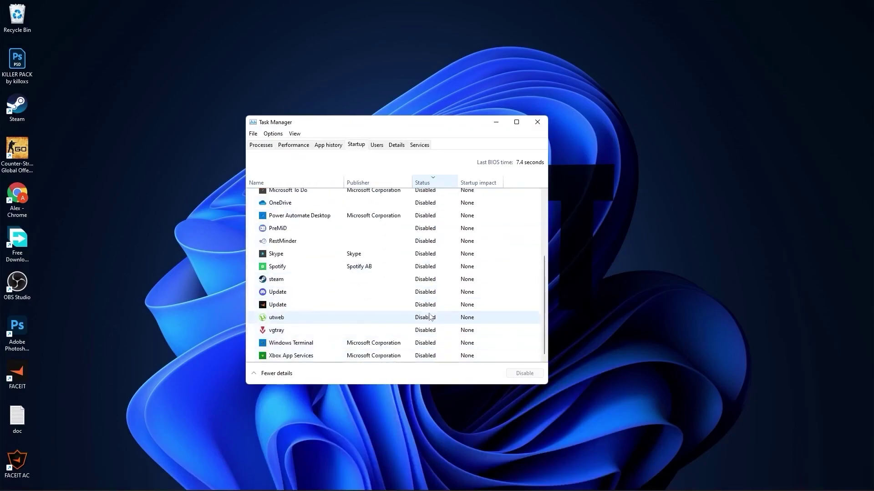
pyautogui.scroll(2, 433, 300)
pyautogui.scroll(3, 430, 273)
pyautogui.scroll(1, 431, 262)
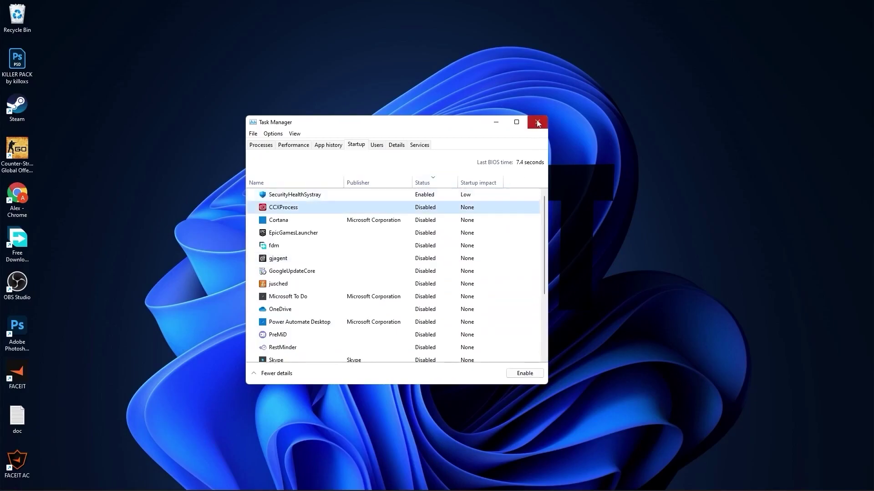
pyautogui.click(537, 121)
pyautogui.click(337, 481)
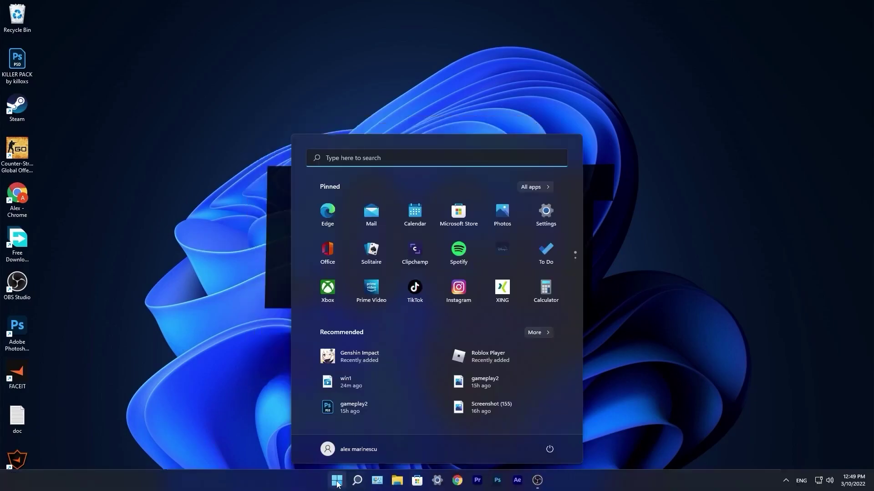
pyautogui.click(544, 216)
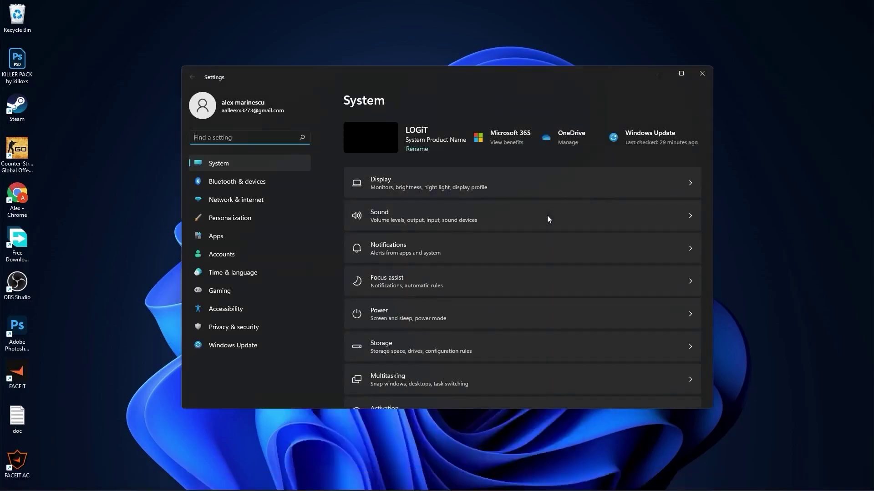
pyautogui.click(233, 293)
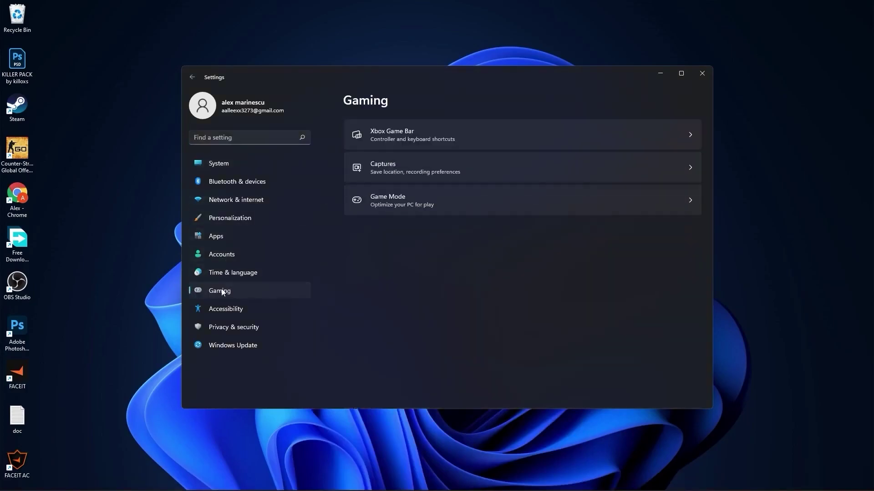
pyautogui.click(391, 199)
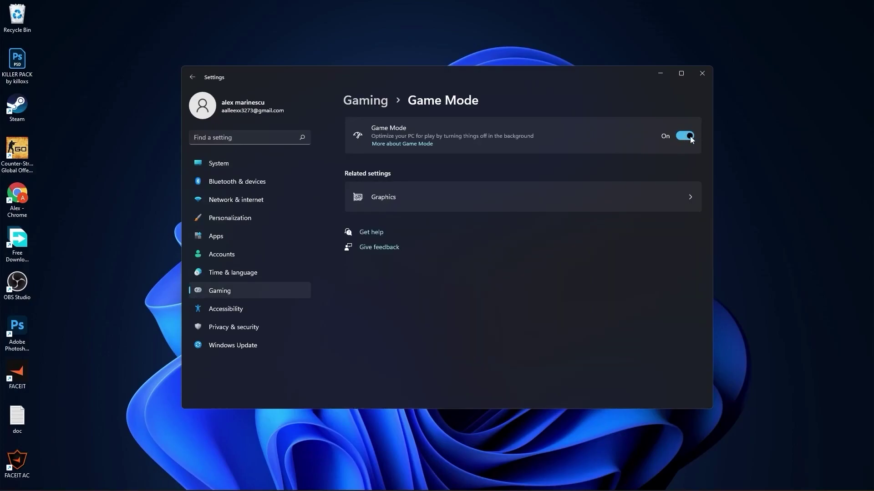
pyautogui.click(381, 198)
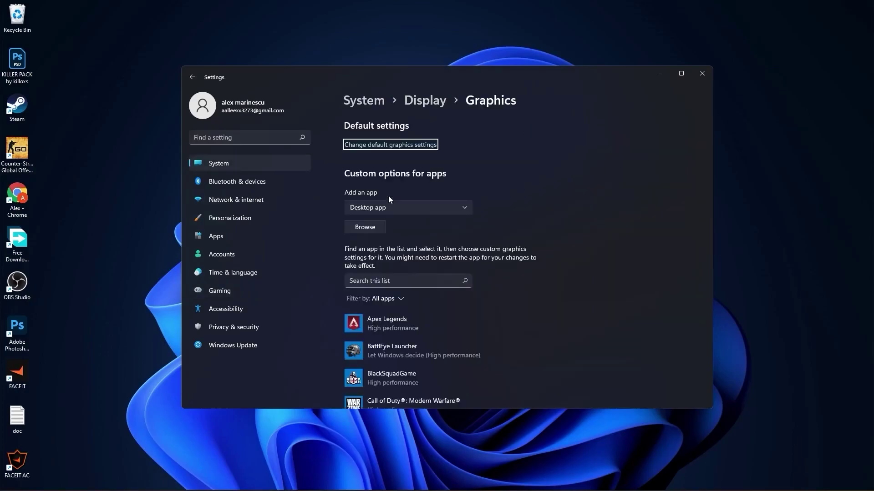
pyautogui.click(392, 145)
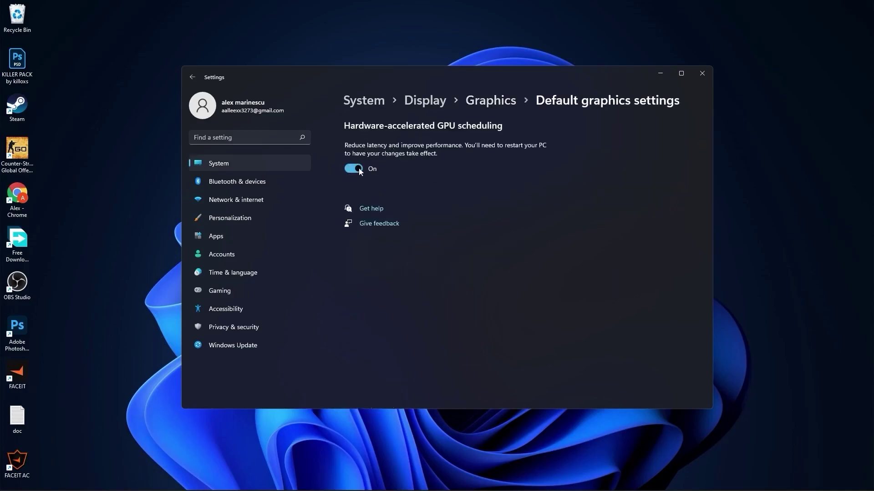
# - Find and bring up the Windows Performance Options via search
pyautogui.click(699, 72)
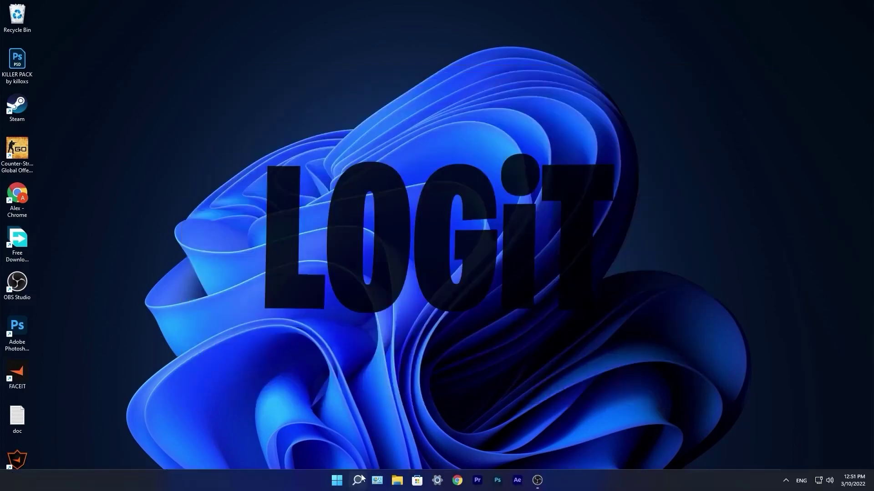
pyautogui.click(357, 480)
pyautogui.write('perfo')
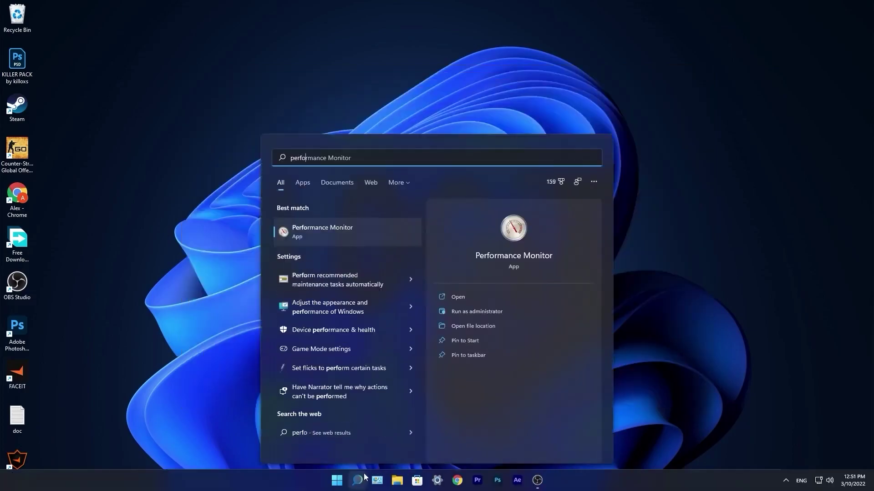
pyautogui.write('rmance')
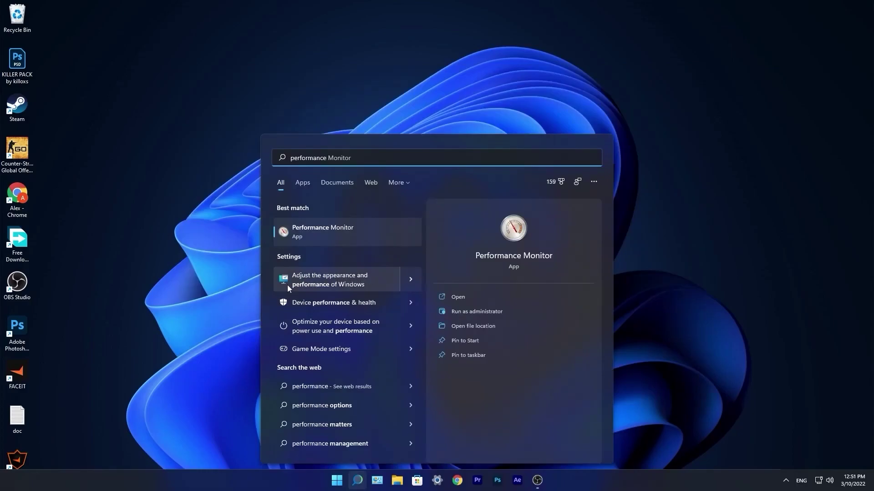
pyautogui.click(326, 283)
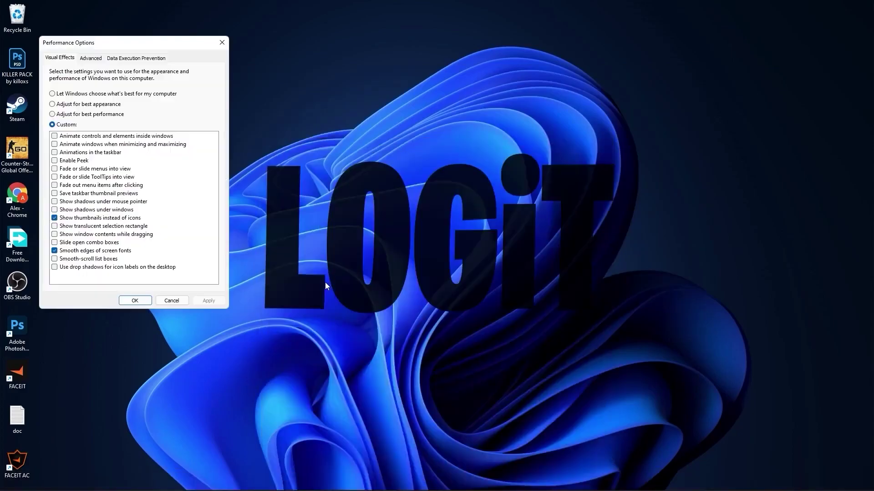
pyautogui.moveTo(173, 42); pyautogui.dragTo(513, 145)
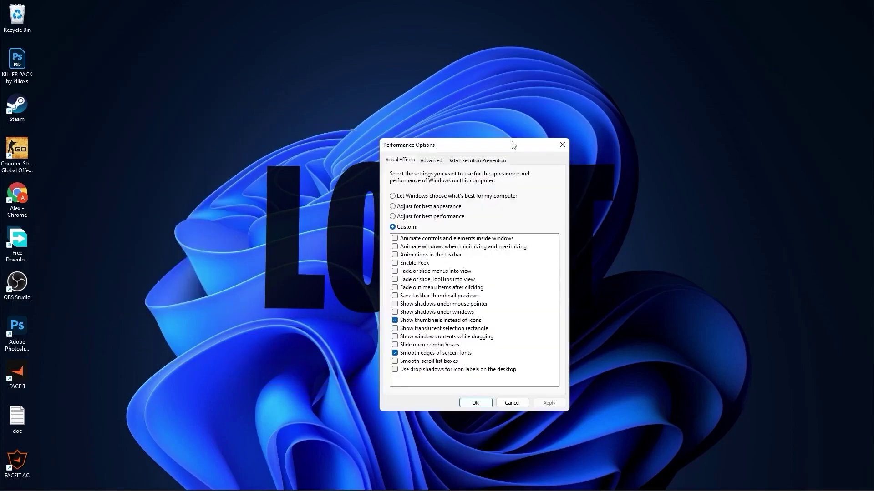
# - Choose best performance, keep only thumbnails and smooth screen font edges, and apply
pyautogui.click(394, 216)
pyautogui.click(403, 355)
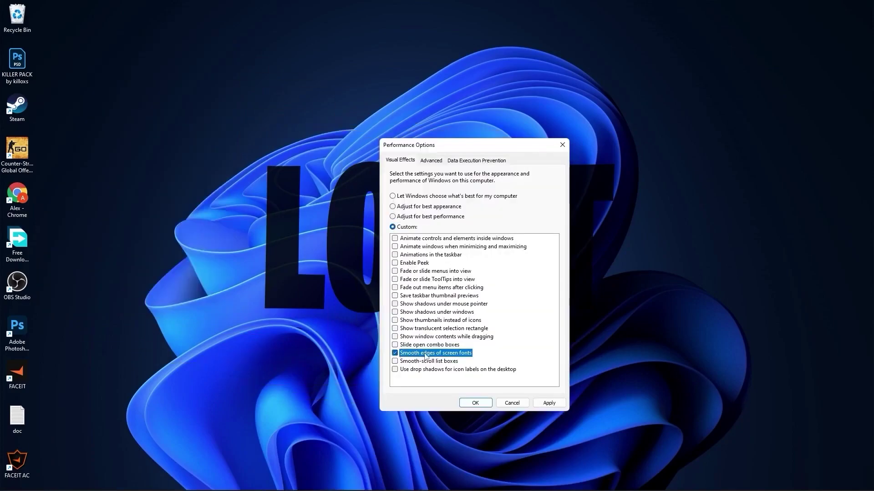
pyautogui.click(399, 321)
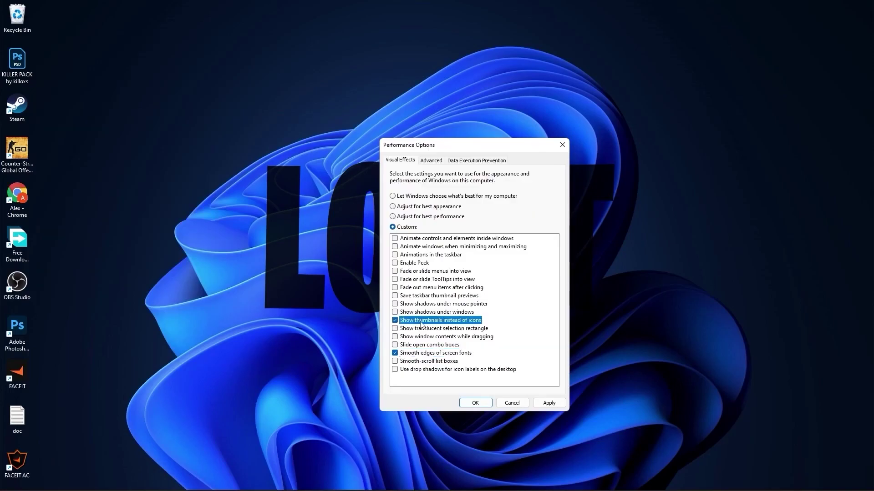
pyautogui.click(549, 403)
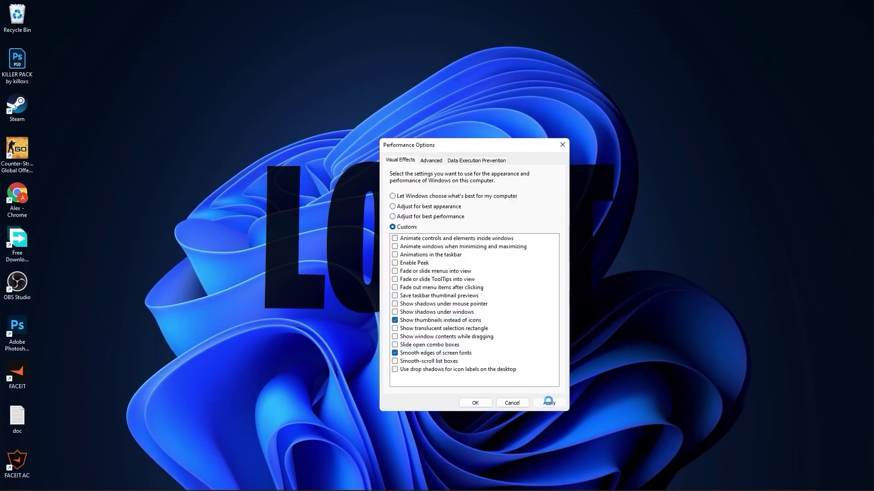
pyautogui.click(476, 403)
# - Launch Defragment and Optimize Drives and optimize the solid-state C: drive
pyautogui.click(357, 481)
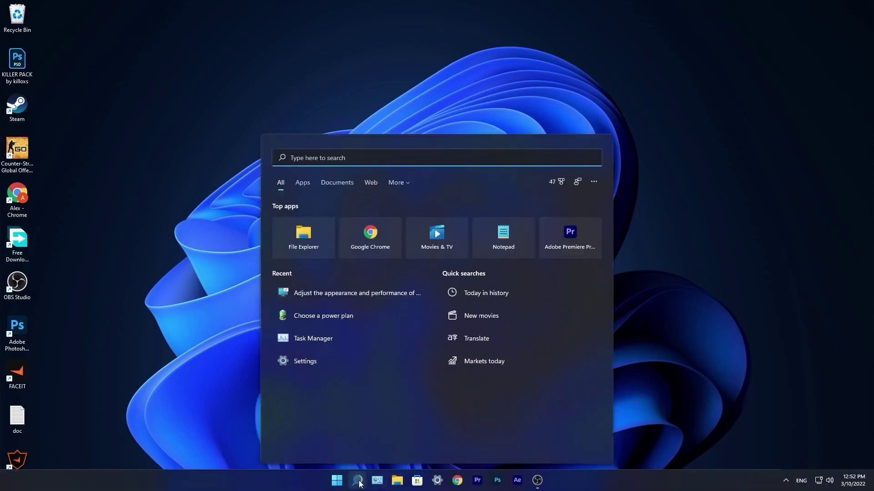
pyautogui.write('optimize')
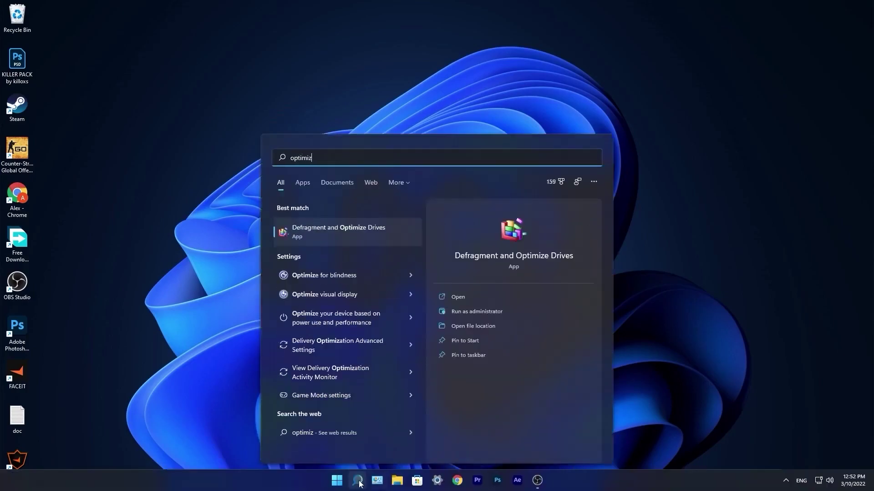
pyautogui.click(334, 229)
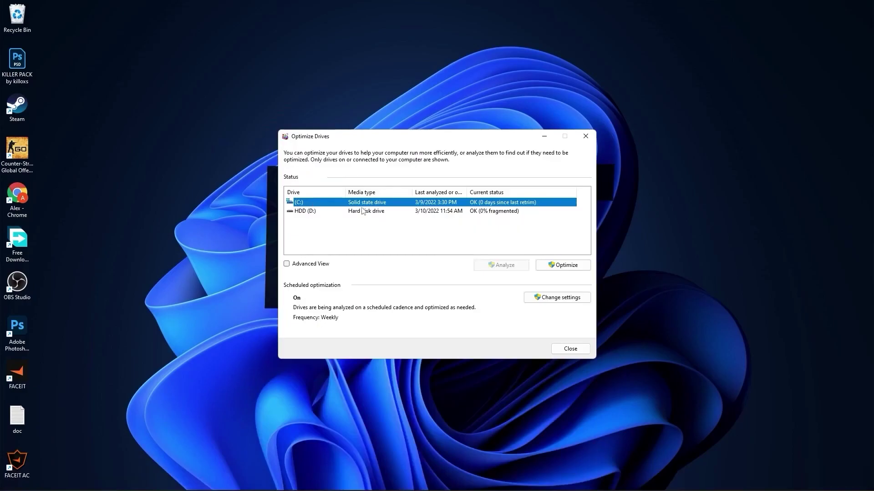
pyautogui.click(557, 266)
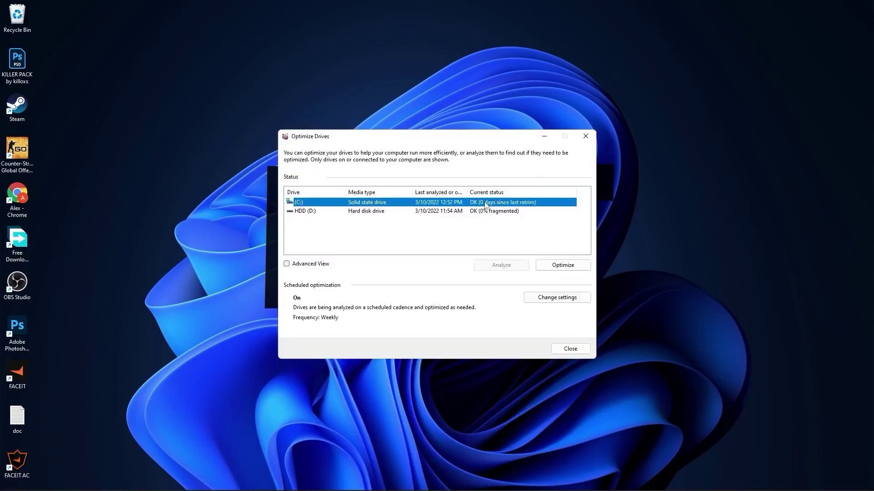
# - Analyze the HDD (D:) drive for fragmentation and optimize it
pyautogui.click(359, 211)
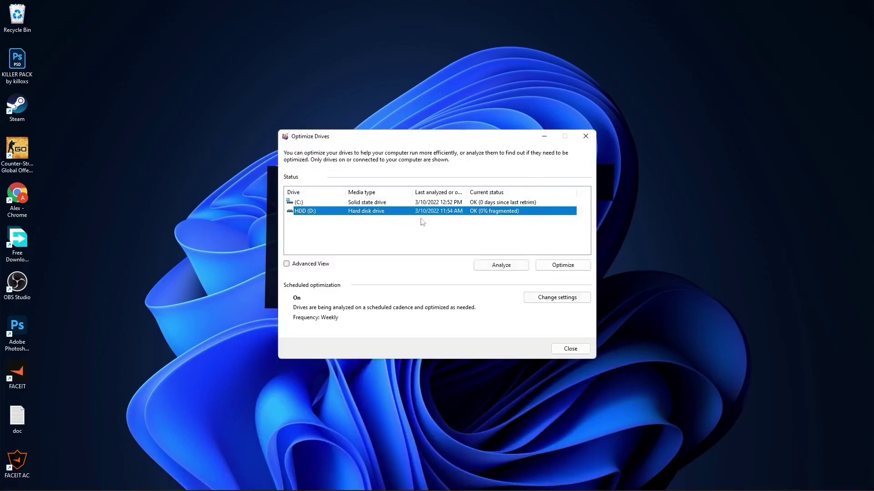
pyautogui.click(506, 261)
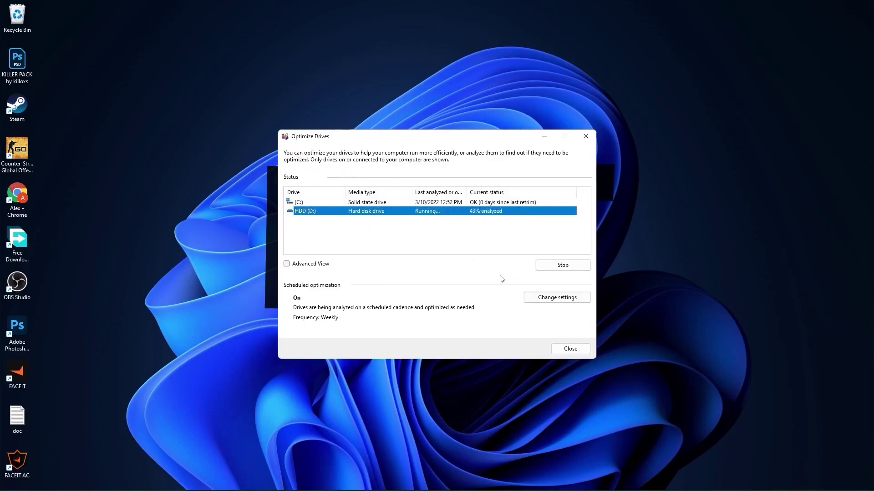
pyautogui.click(563, 265)
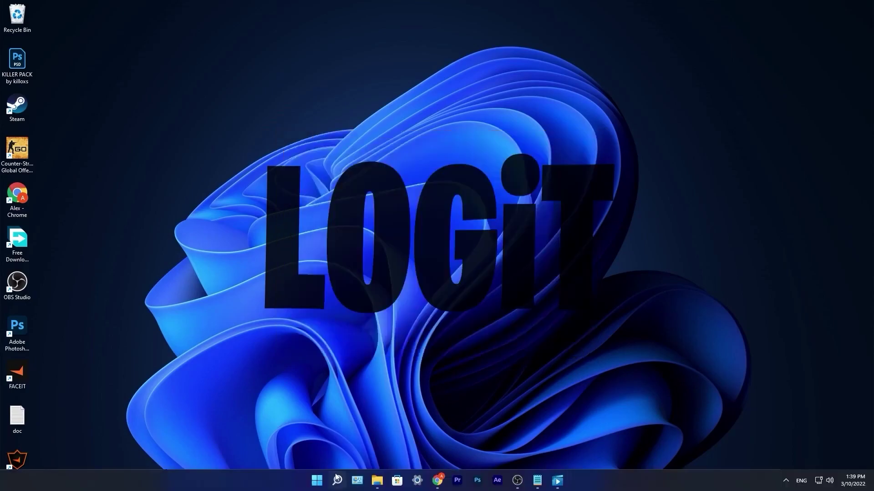
# - Empty the Windows Temp folder via Run 'temp', skipping all in-use items
pyautogui.click(337, 480)
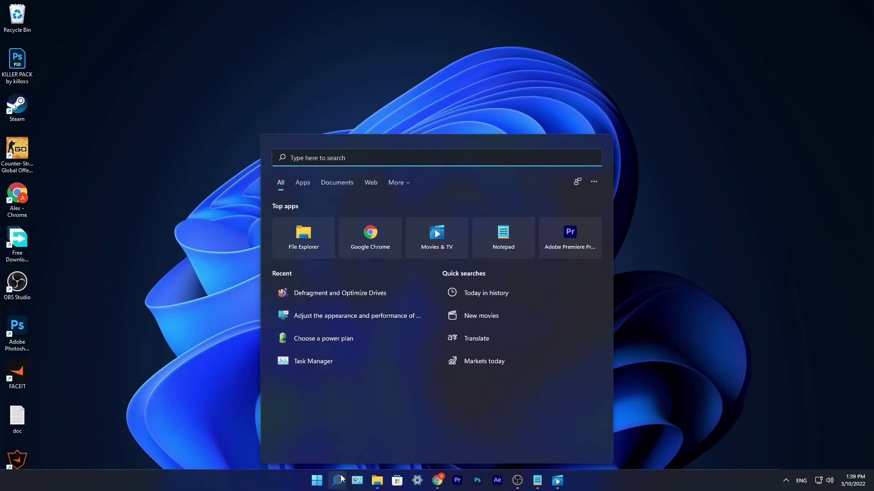
pyautogui.write('run')
pyautogui.press('Return')
pyautogui.write('temp')
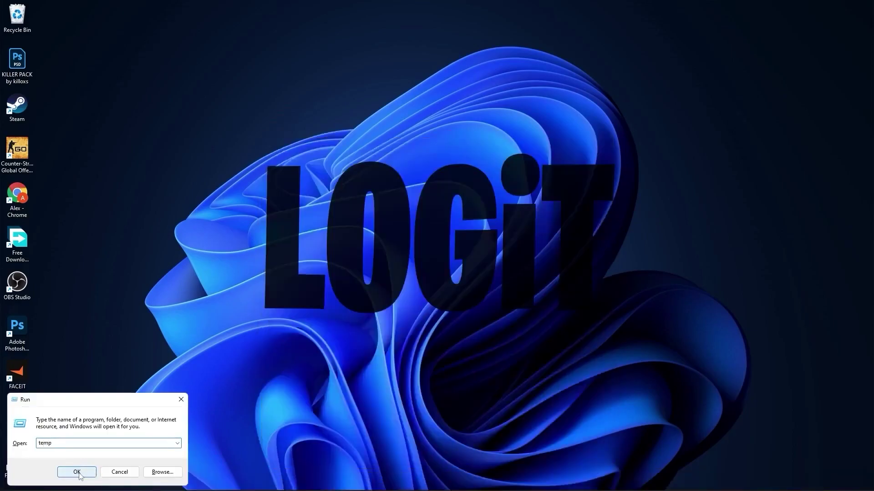
pyautogui.click(77, 471)
pyautogui.click(449, 263)
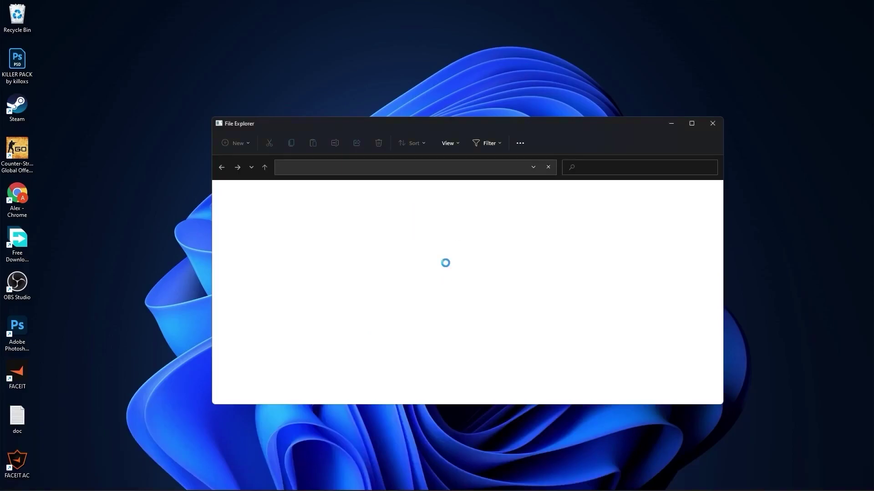
pyautogui.moveTo(577, 198); pyautogui.dragTo(431, 452)
pyautogui.rightClick(473, 297)
pyautogui.click(492, 294)
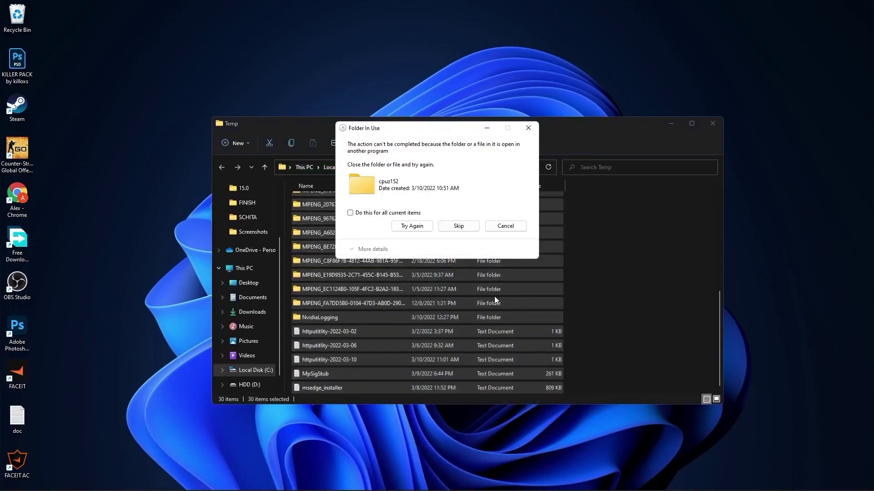
pyautogui.click(350, 216)
pyautogui.click(458, 221)
pyautogui.click(456, 235)
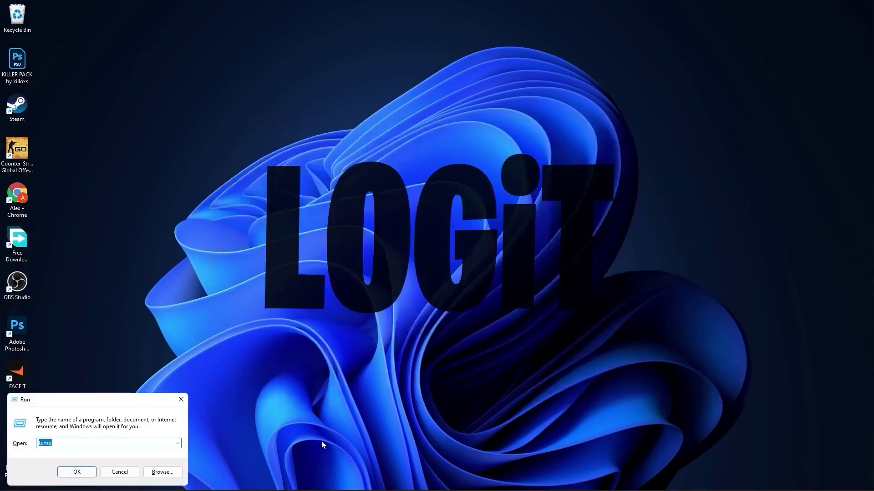
pyautogui.write('%')
pyautogui.write('l')
# - Empty the user %temp% folder, skipping the file in use
pyautogui.click(77, 472)
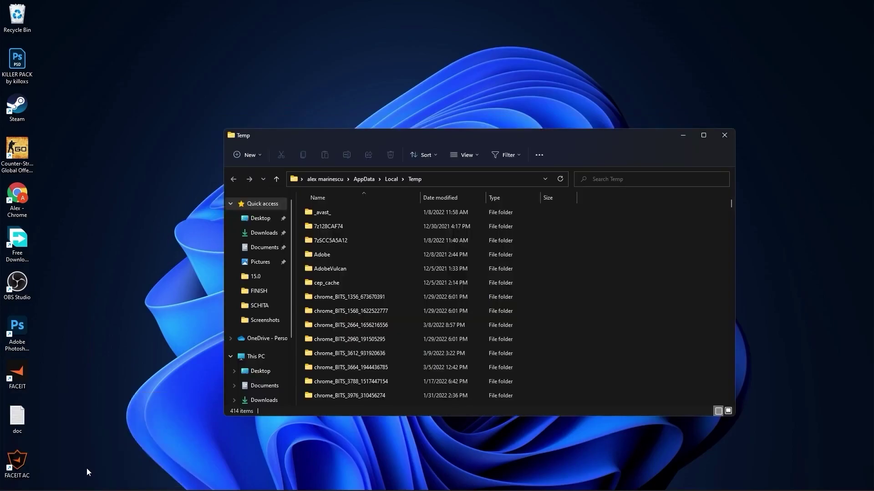
pyautogui.hotkey('ctrl', 'a')
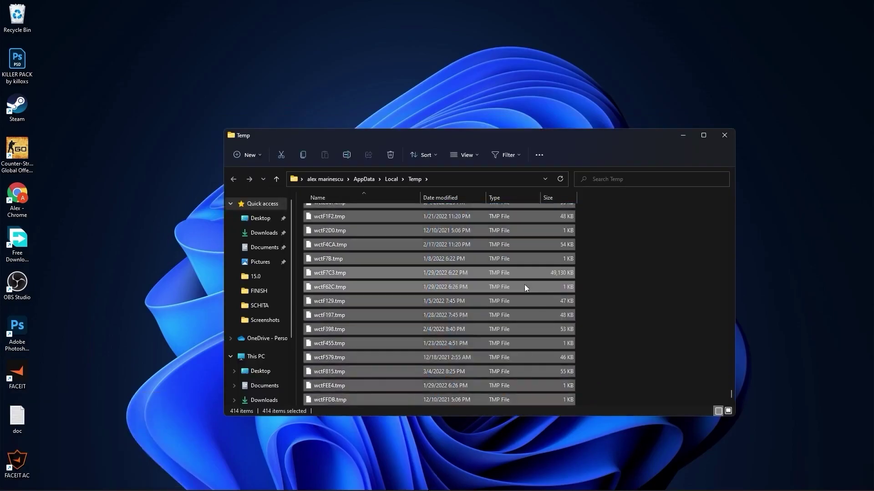
pyautogui.press('Delete')
pyautogui.click(468, 229)
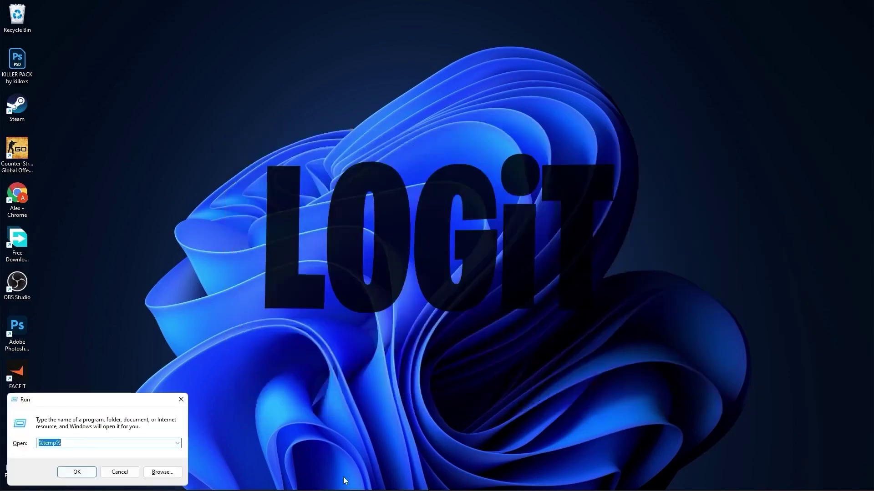
pyautogui.write('prefetch')
# - Delete all files in the Prefetch folder
pyautogui.click(77, 472)
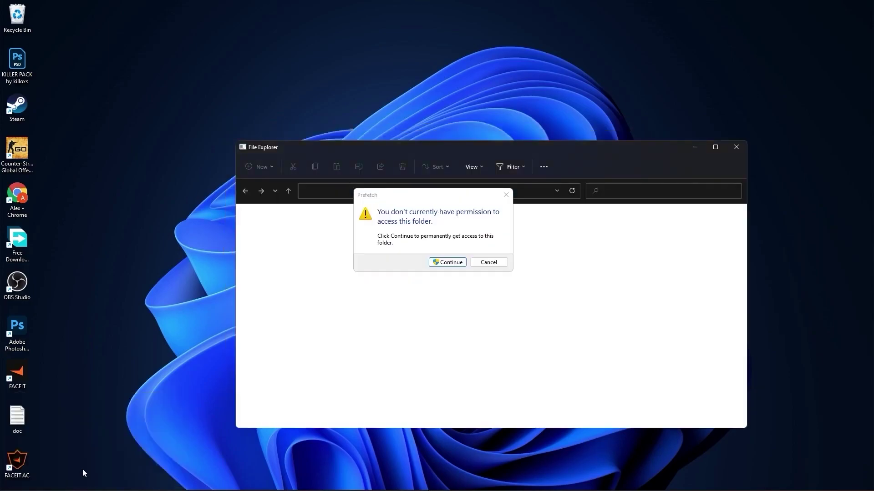
pyautogui.click(447, 263)
pyautogui.moveTo(605, 224); pyautogui.dragTo(506, 419)
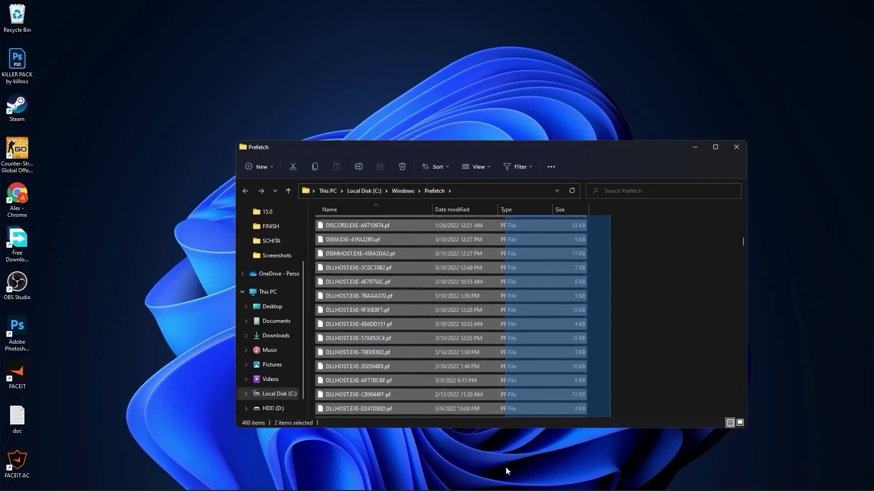
pyautogui.rightClick(506, 396)
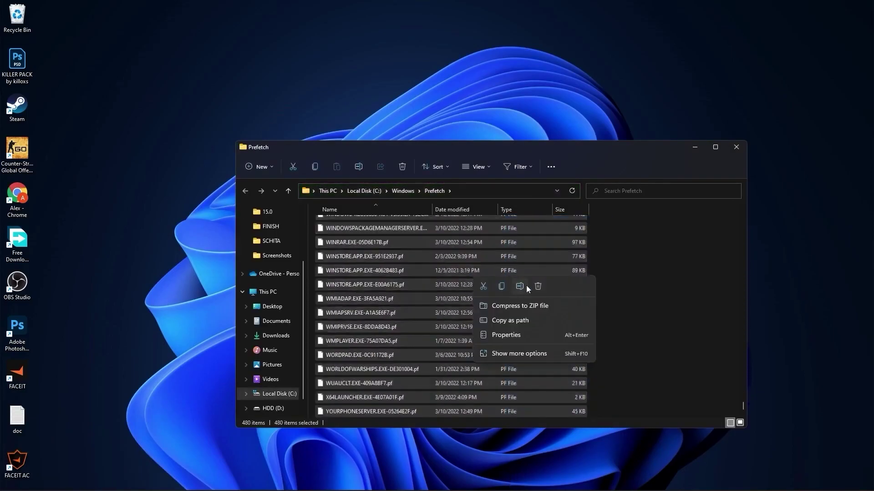
pyautogui.click(531, 285)
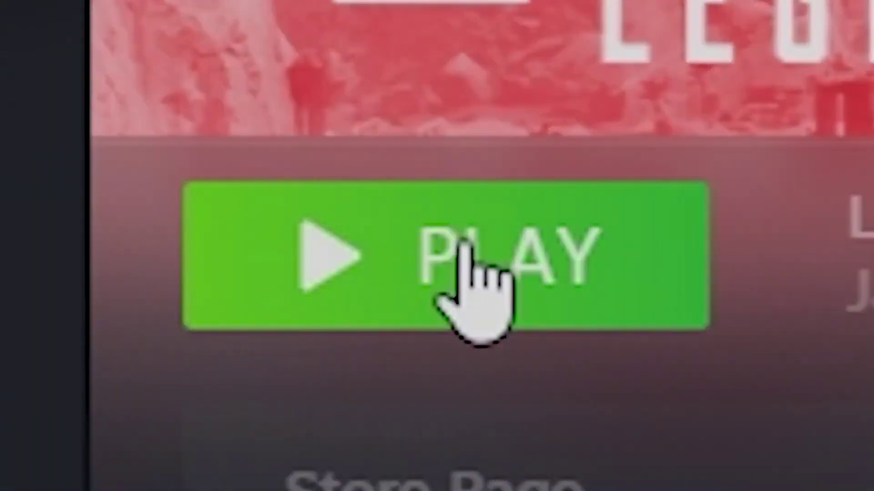
# - Launch Apex Legends from Steam and bring up its game menu
pyautogui.click(401, 243)
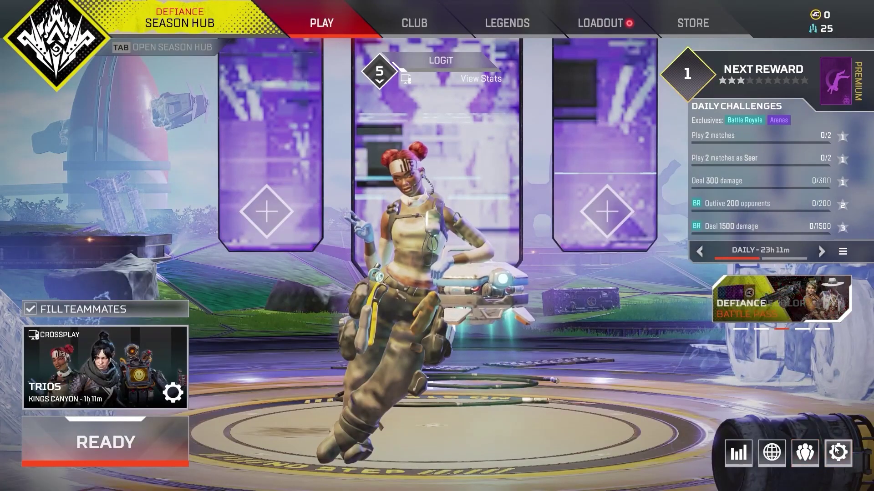
pyautogui.click(838, 452)
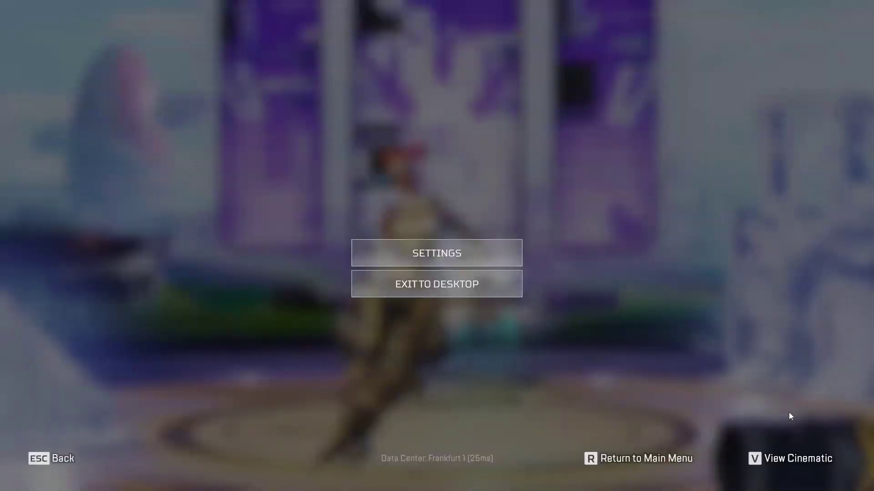
# - In Video settings set Ragdolls and the other advanced options to their lowest and apply
pyautogui.click(436, 254)
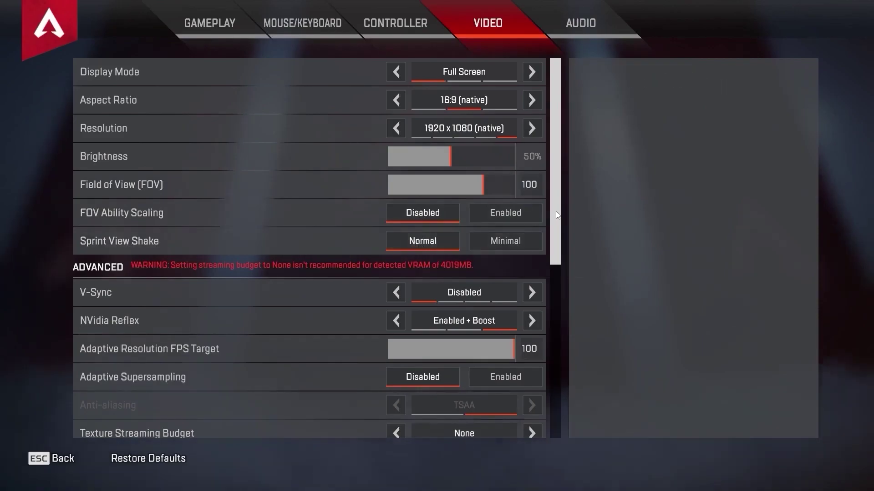
pyautogui.scroll(-3, 556, 211)
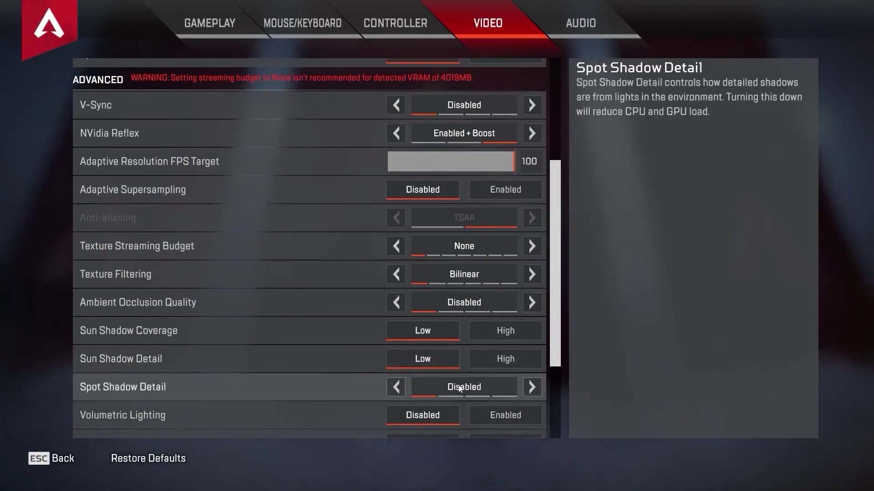
pyautogui.scroll(-3, 464, 302)
pyautogui.scroll(-2, 341, 287)
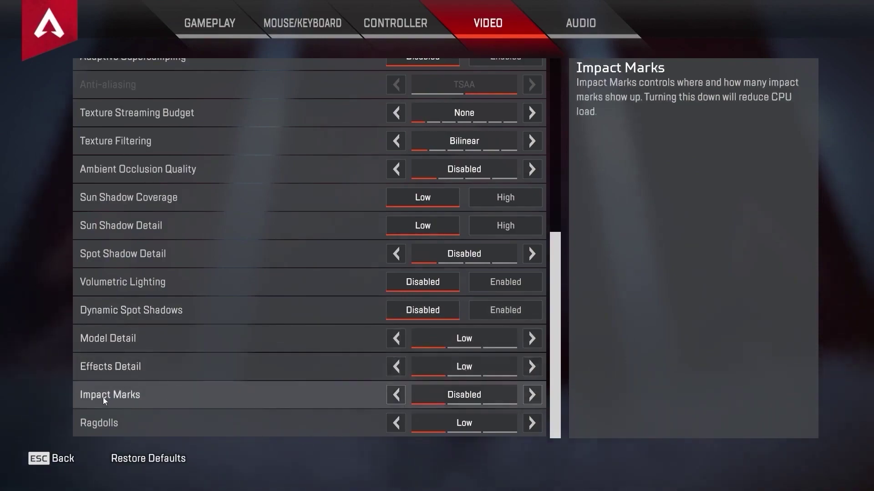
pyautogui.click(463, 397)
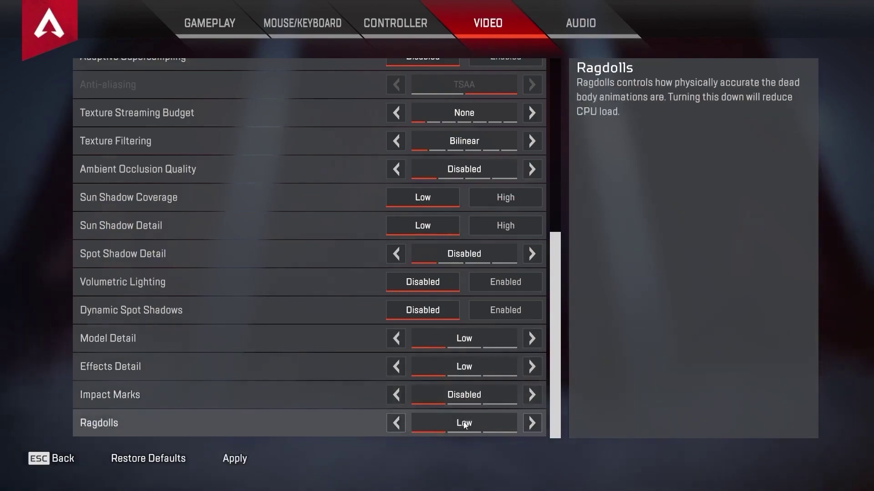
pyautogui.click(234, 459)
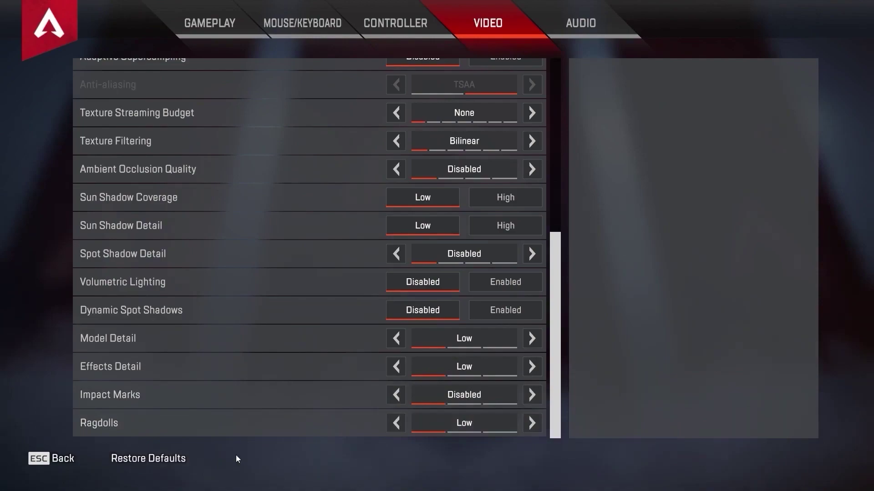